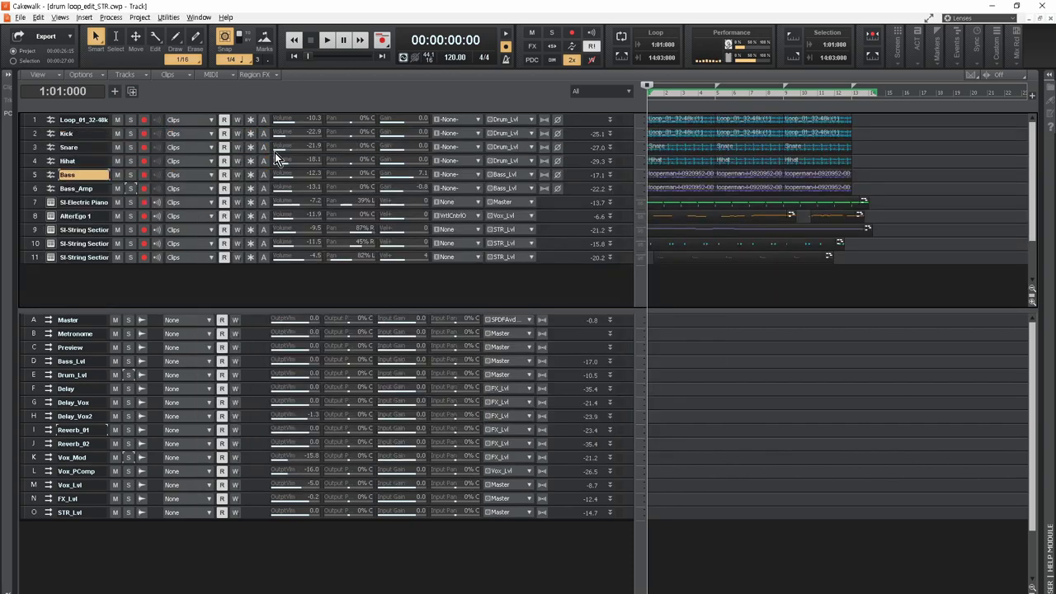
- Examine the Kick track's sends and effects rack, along with its ProChannel EQ and Shaper settings
left_click_drag(100, 141, 622, 239)
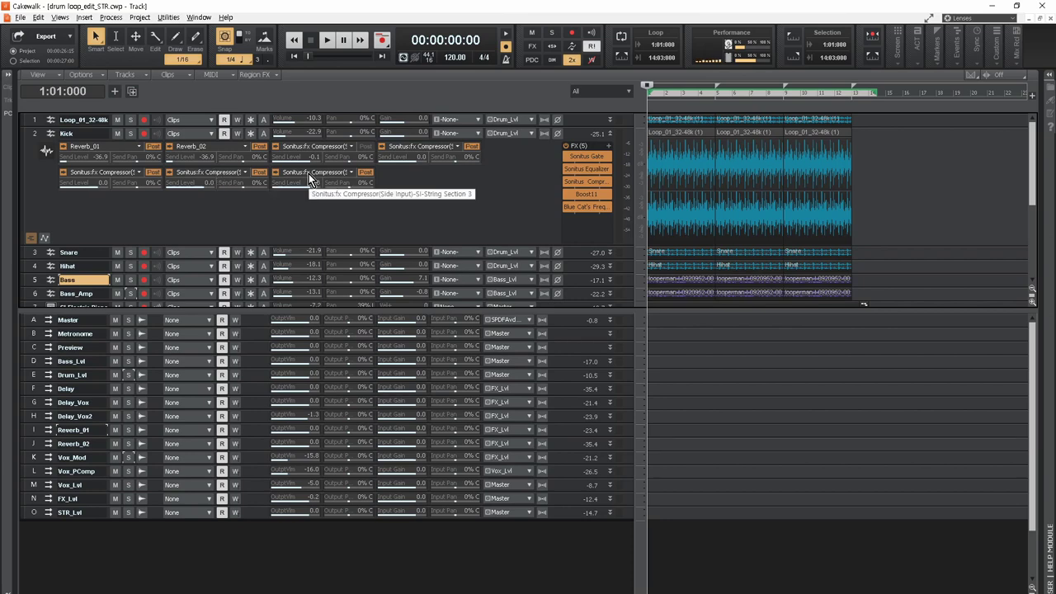
left_click_drag(349, 243, 652, 243)
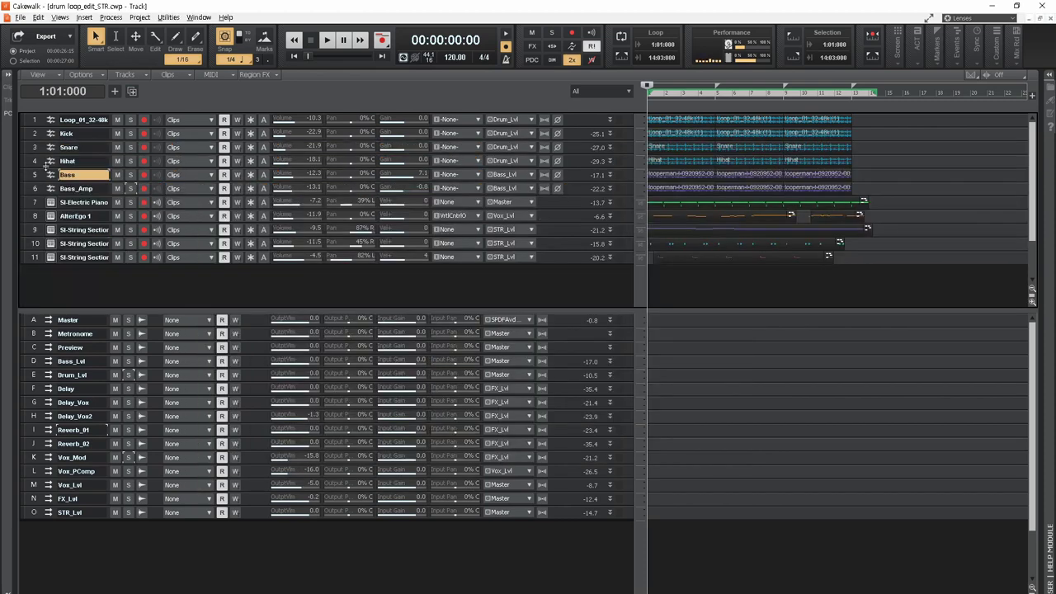
left_click(68, 148)
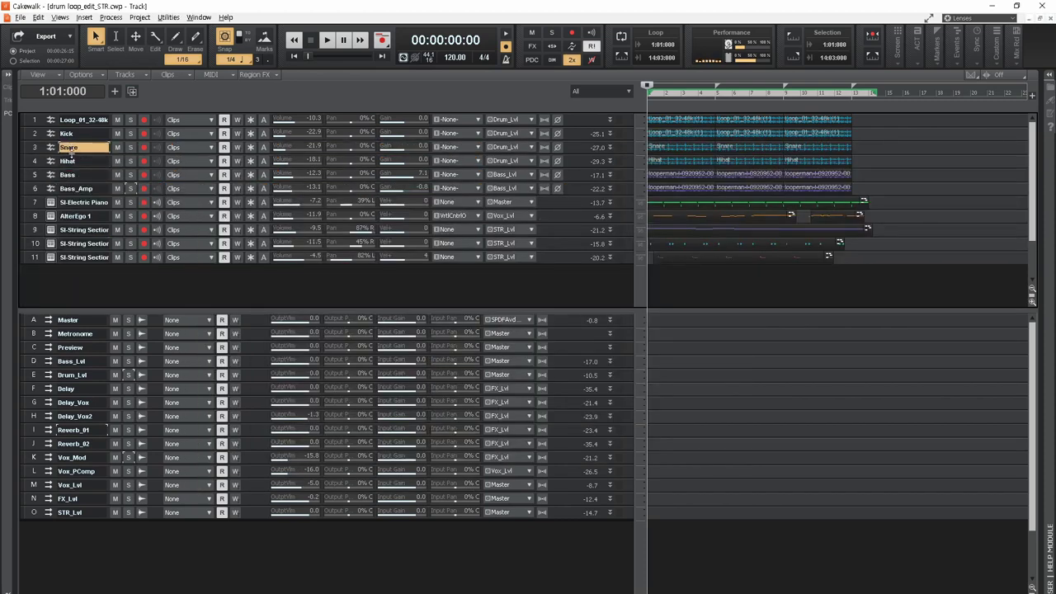
left_click(45, 136)
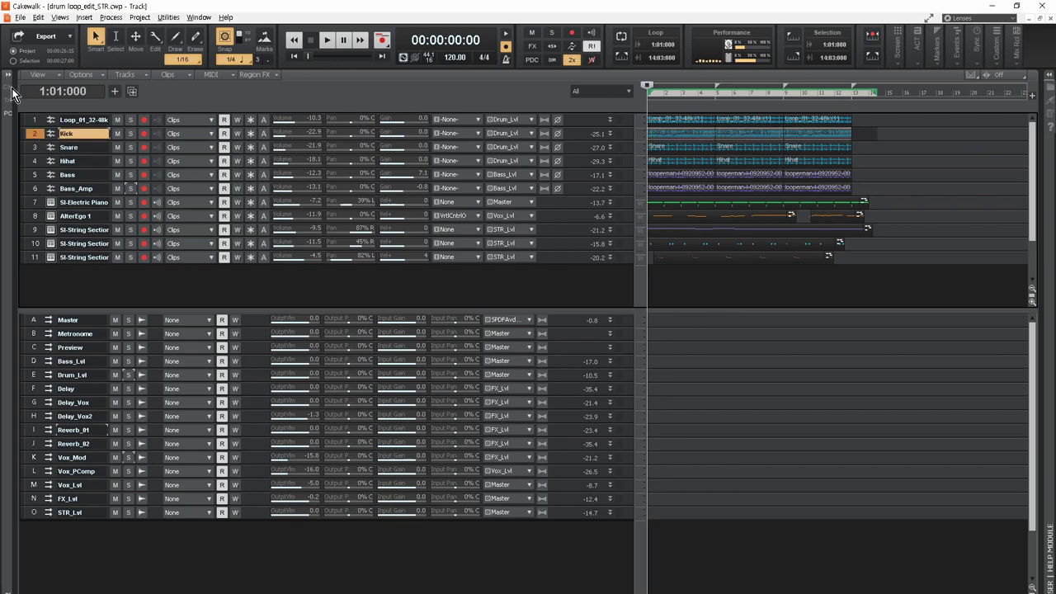
left_click(10, 76)
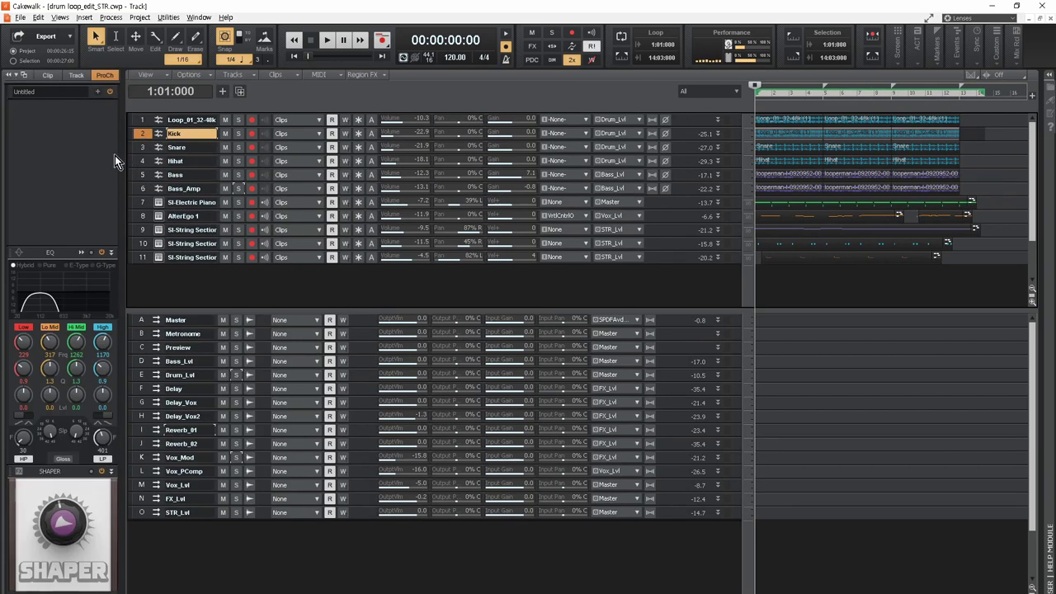
left_click_drag(177, 141, 182, 280)
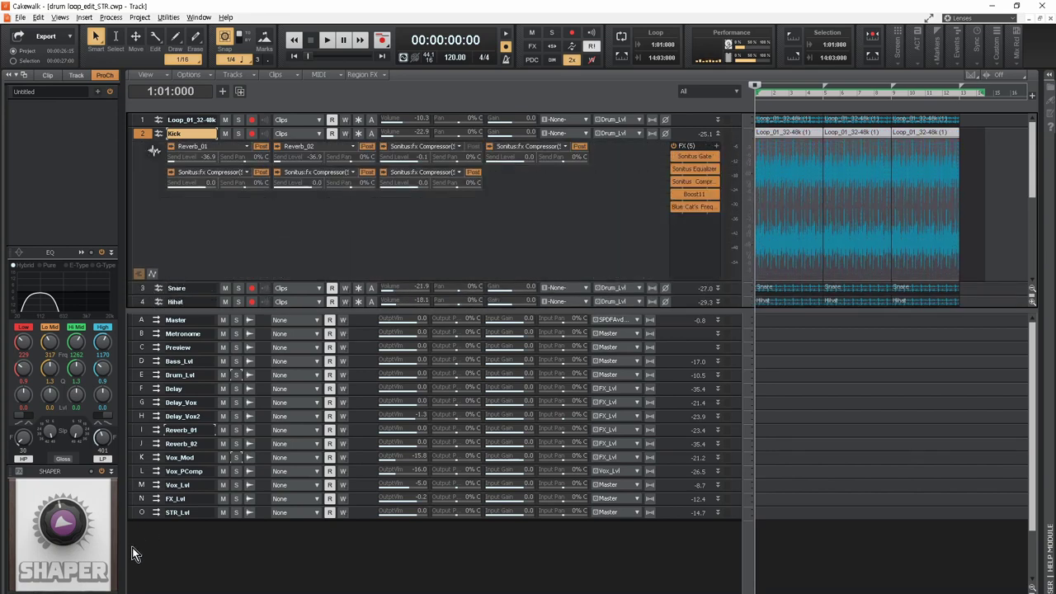
left_click(10, 76)
- Review the Snare track's Sonitus equalizer and two compressors together with its ProChannel EQ
left_click(95, 287)
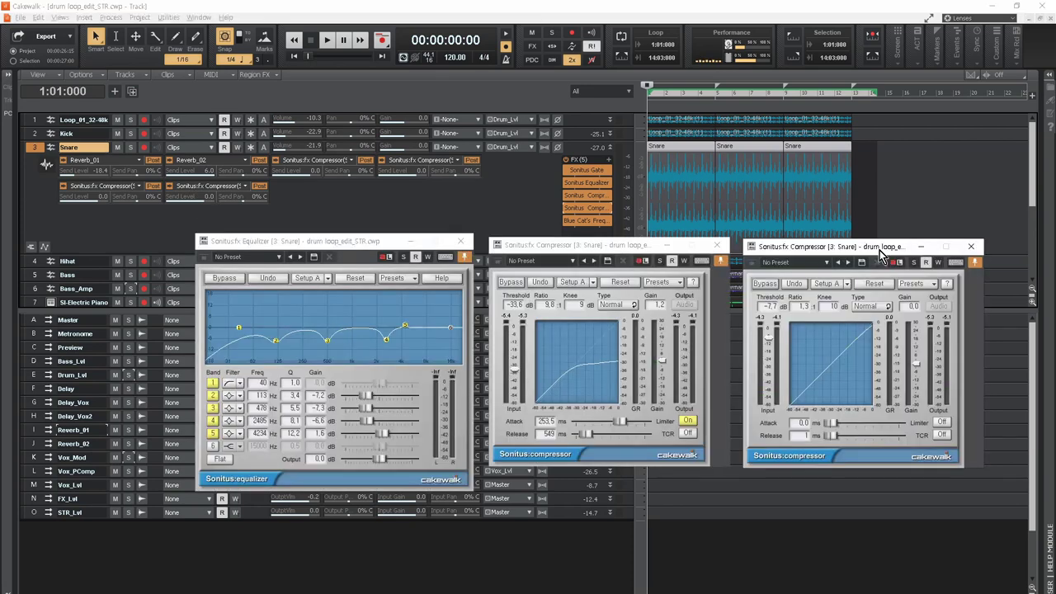
left_click(8, 76)
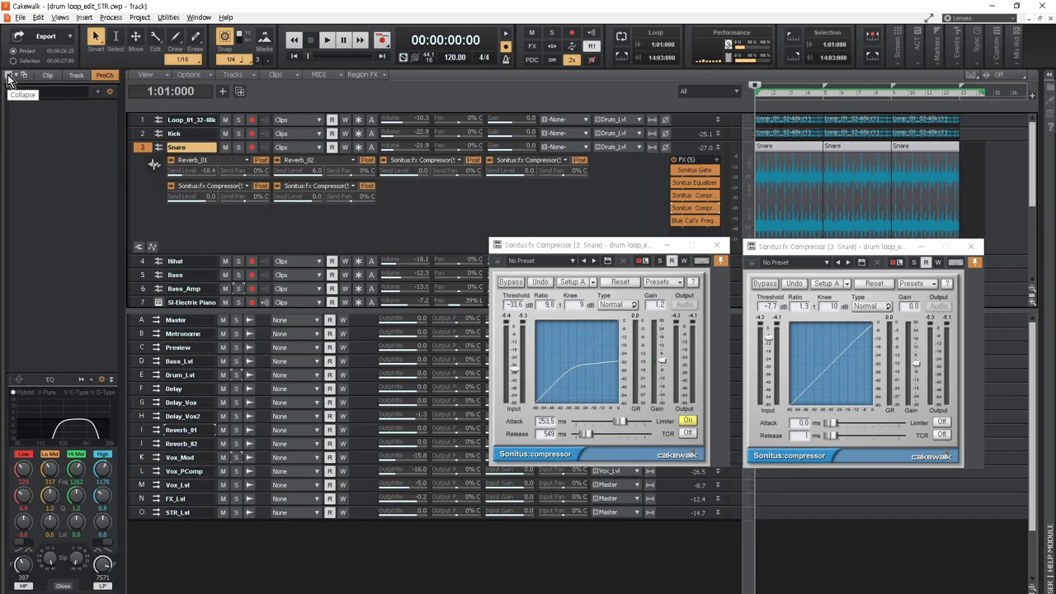
left_click(8, 76)
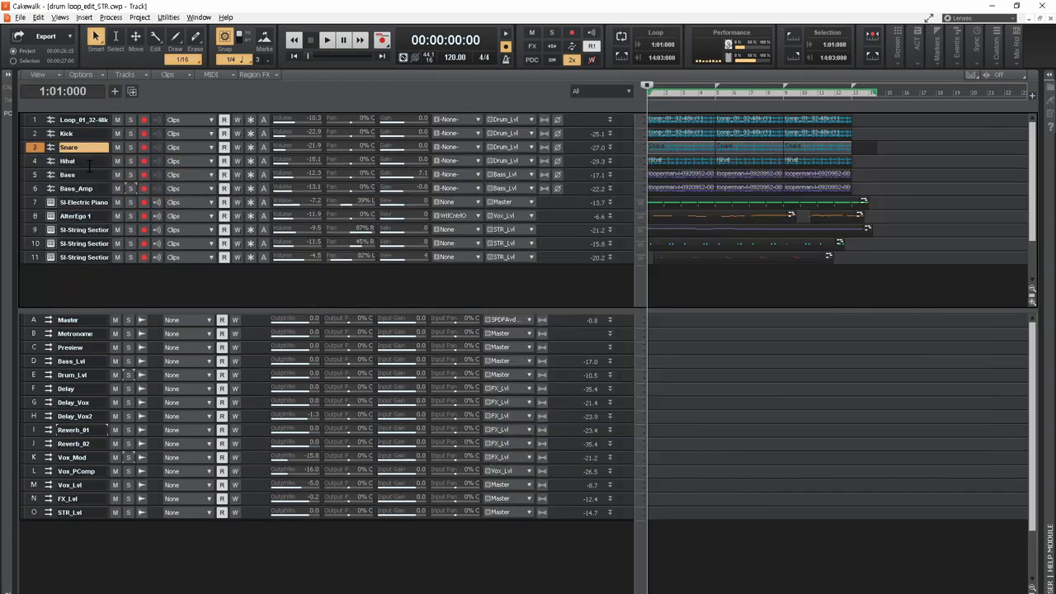
- Inspect the Hihat track's ProChannel EQ and its Sonitus equalizer and compressor, and close both plug-in windows
left_click(36, 163)
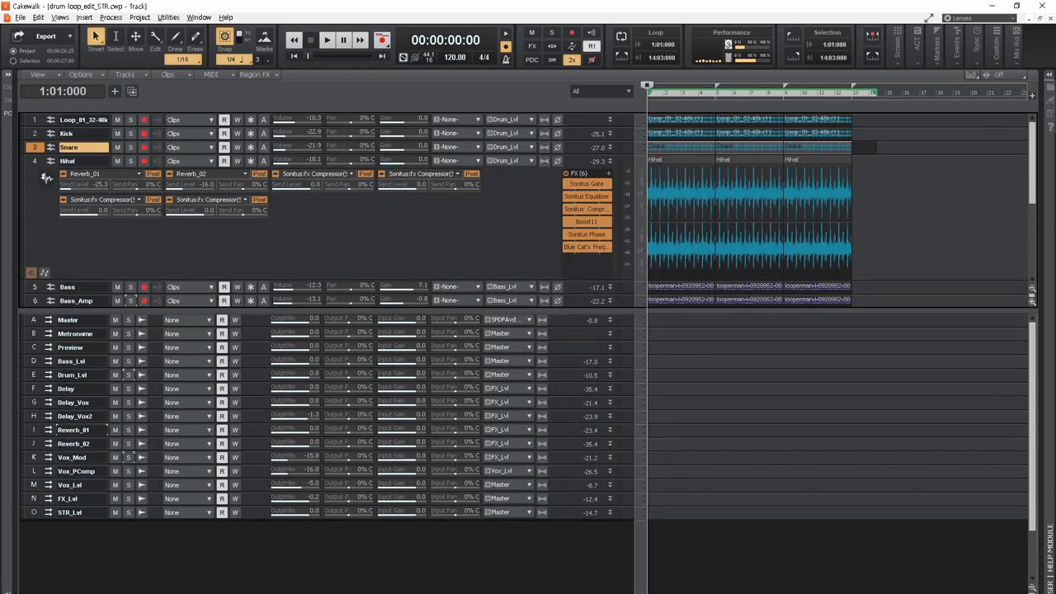
left_click(8, 76)
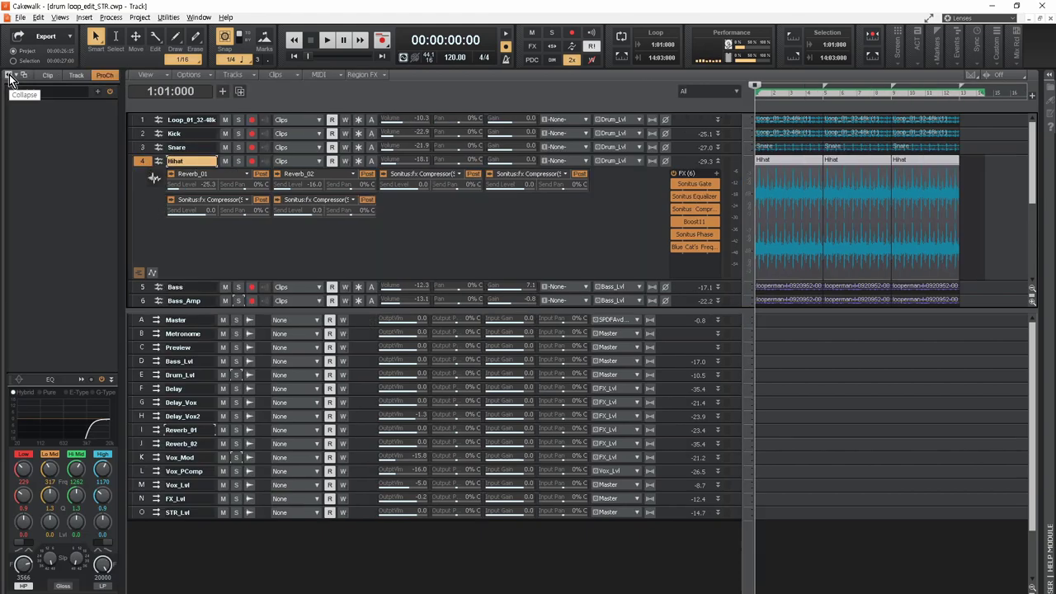
left_click(7, 76)
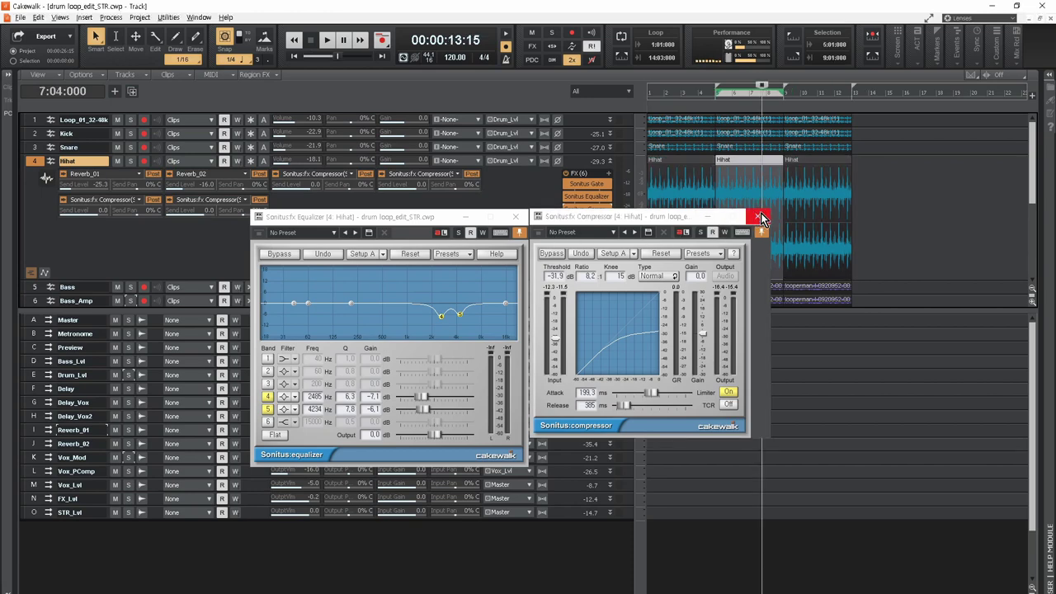
left_click(757, 220)
left_click(517, 221)
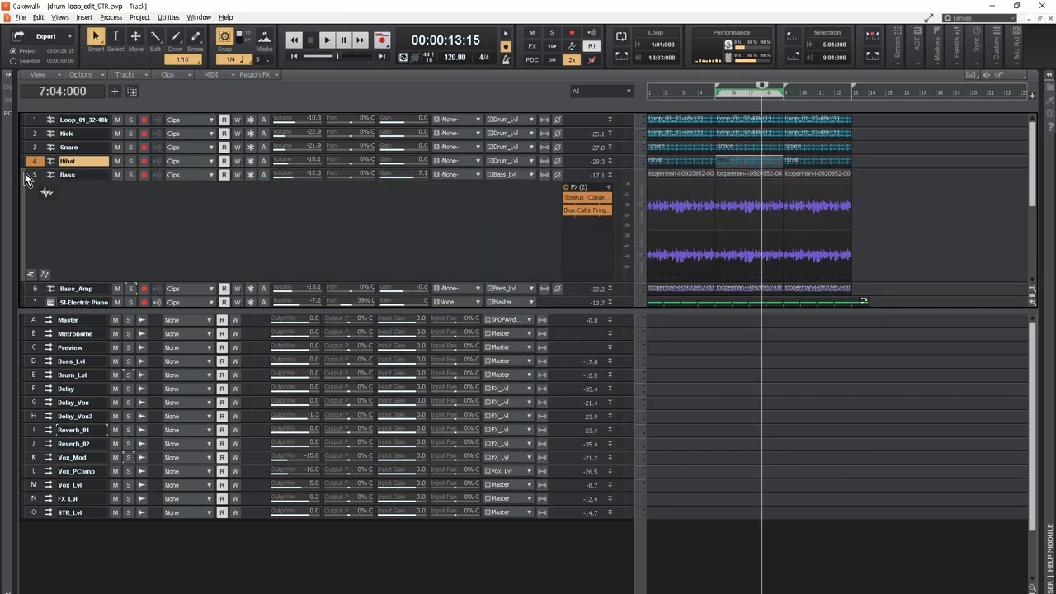
- View the Sonitus Compressor settings on the Bass track, close the plug-in and collapse the track
left_click(36, 177)
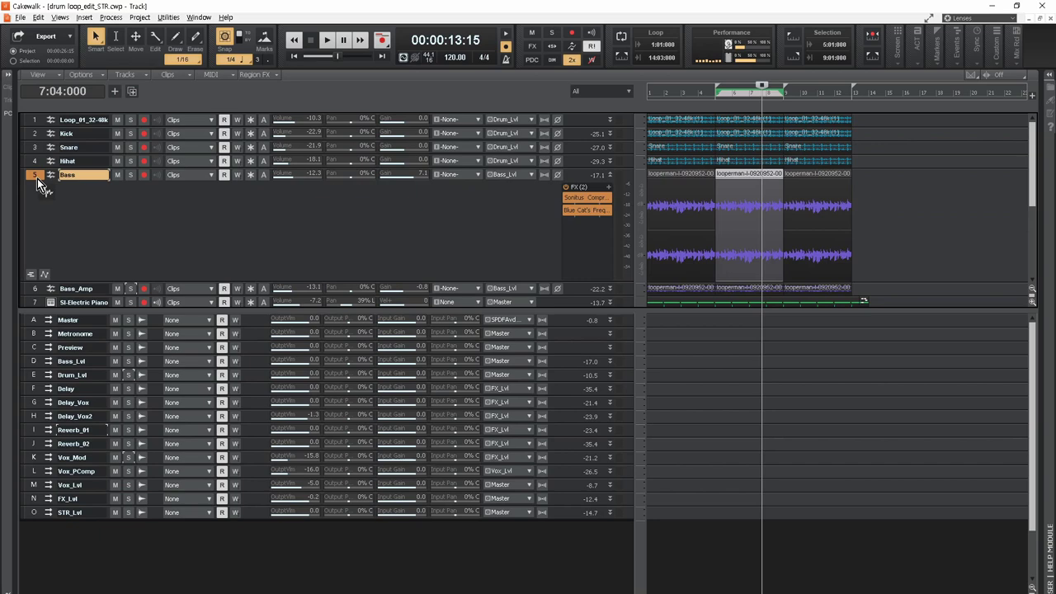
double_click(590, 199)
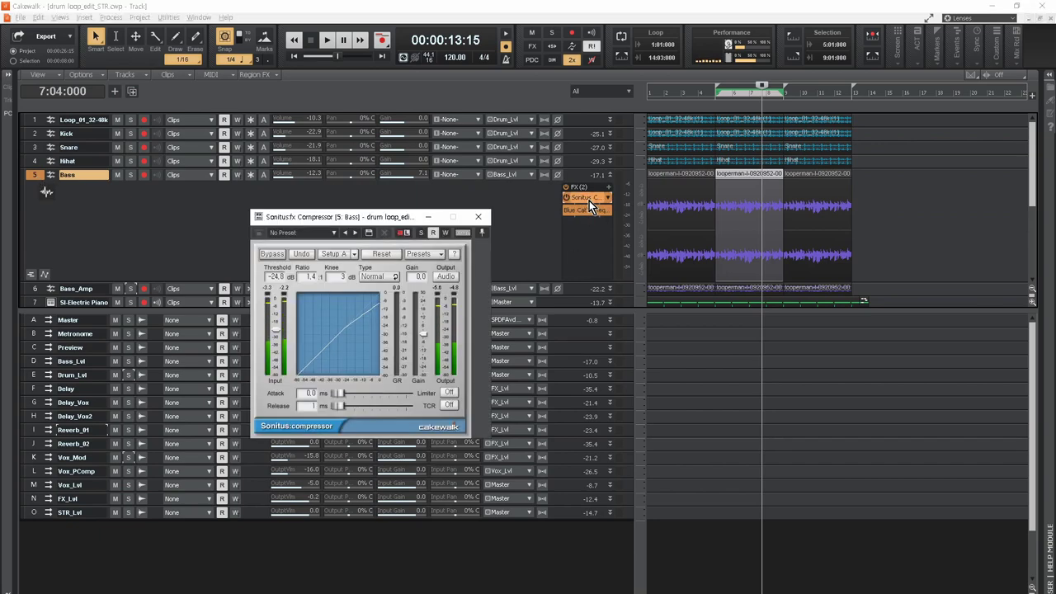
left_click(479, 217)
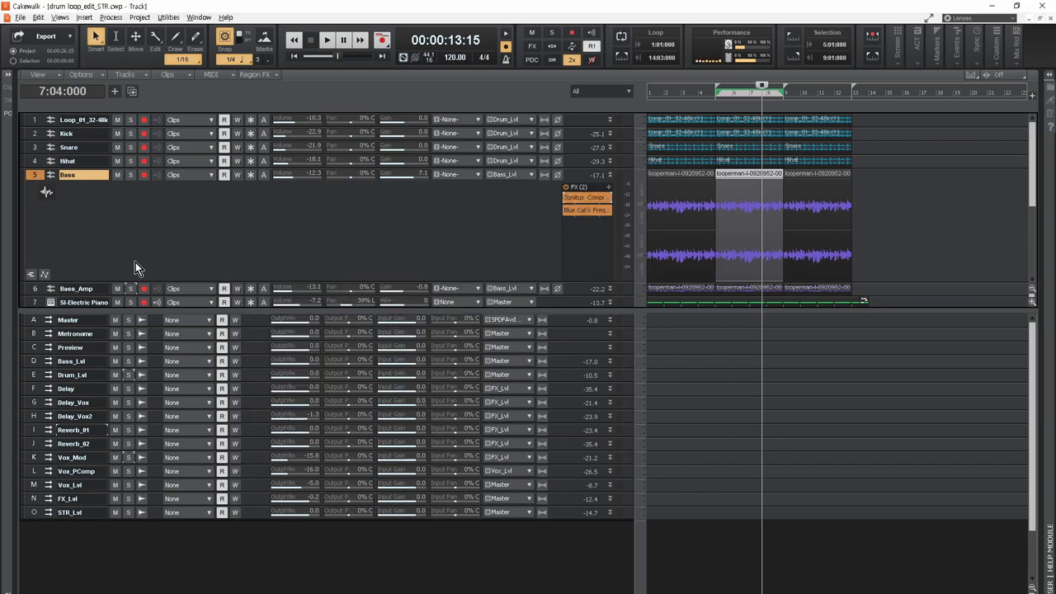
left_click_drag(132, 281, 175, 145)
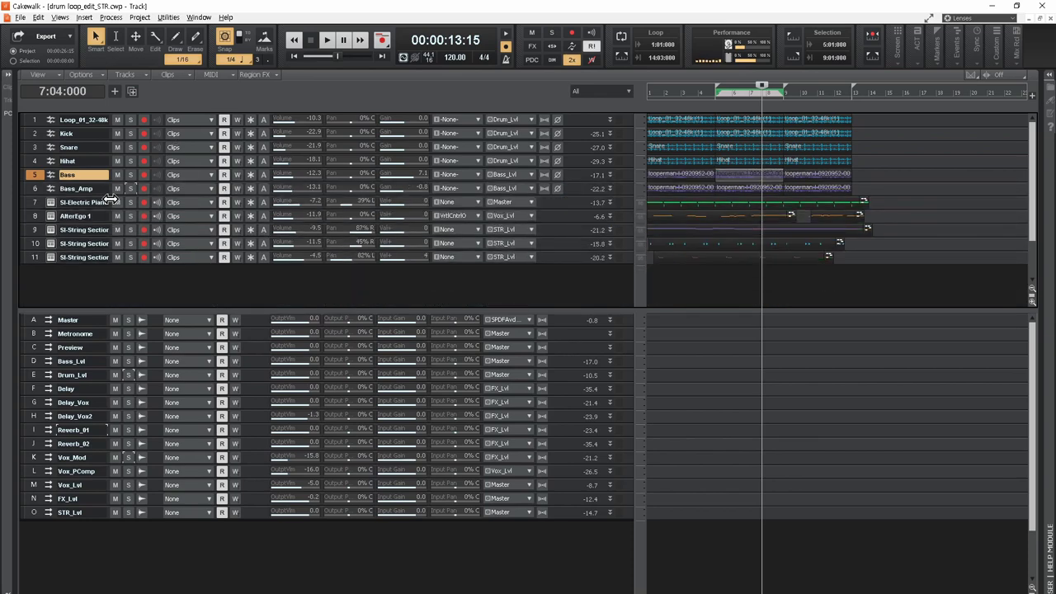
- Expand the Bass_Amp track to view its effects rack and collapse it again
left_click_drag(112, 195, 116, 273)
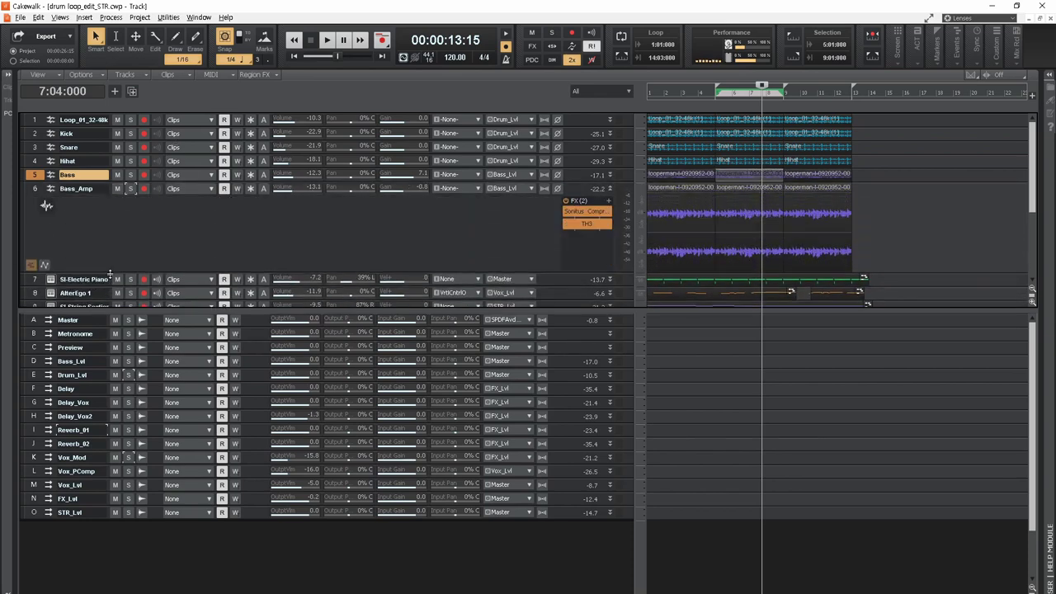
left_click(122, 218)
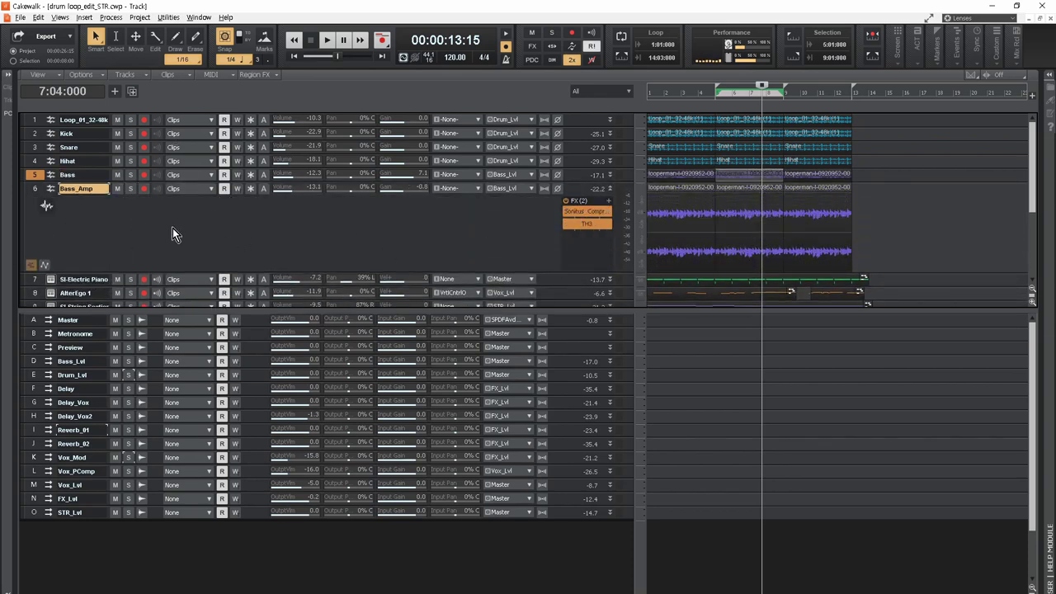
left_click(38, 189)
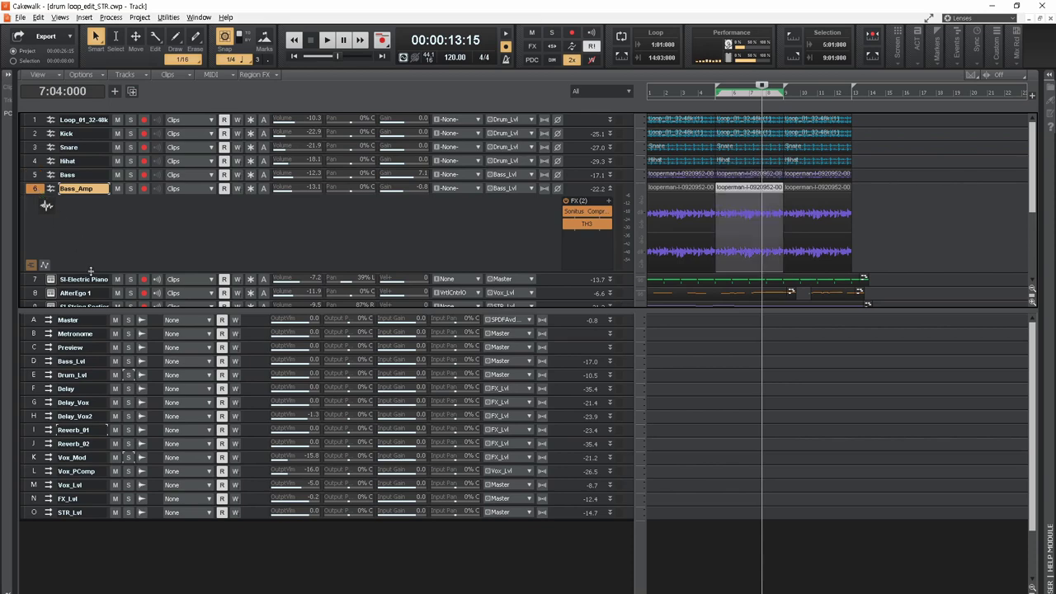
left_click_drag(89, 273, 120, 162)
- Review the Bass_Lvl bus's sends, ProChannel modules, Sonitus equalizer and compressor, and close the plug-in windows and the ProChannel
left_click_drag(54, 368, 56, 456)
left_click(34, 361)
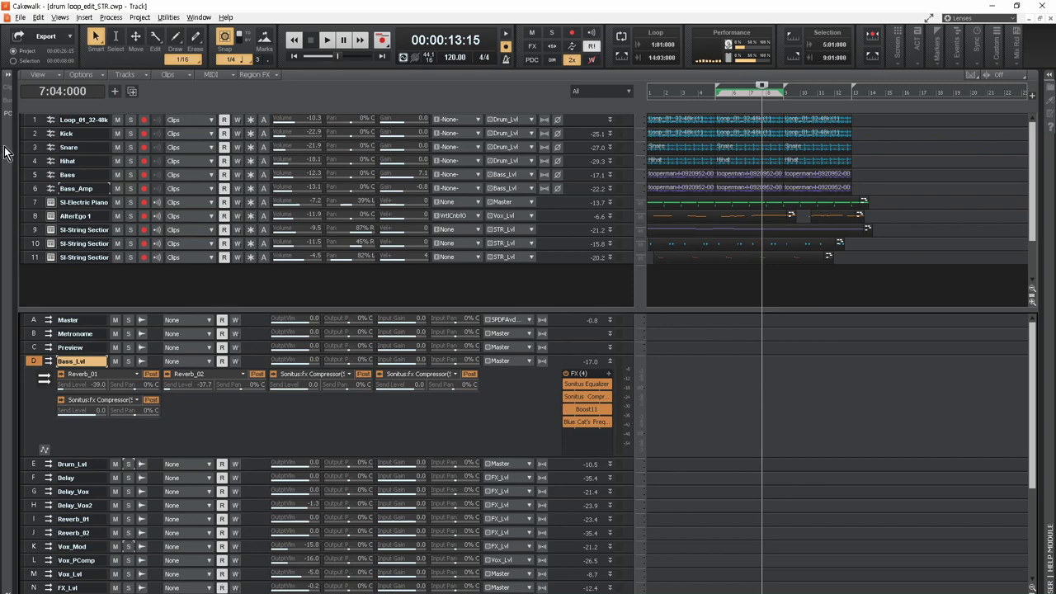
left_click(8, 76)
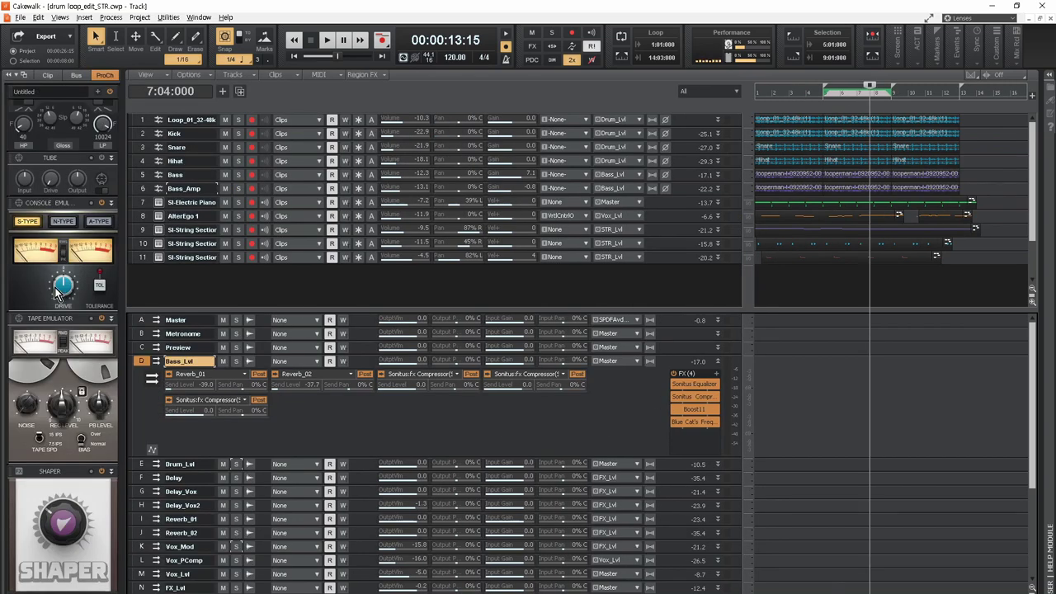
scroll(70, 333, "up", 5)
scroll(70, 333, "down", 4)
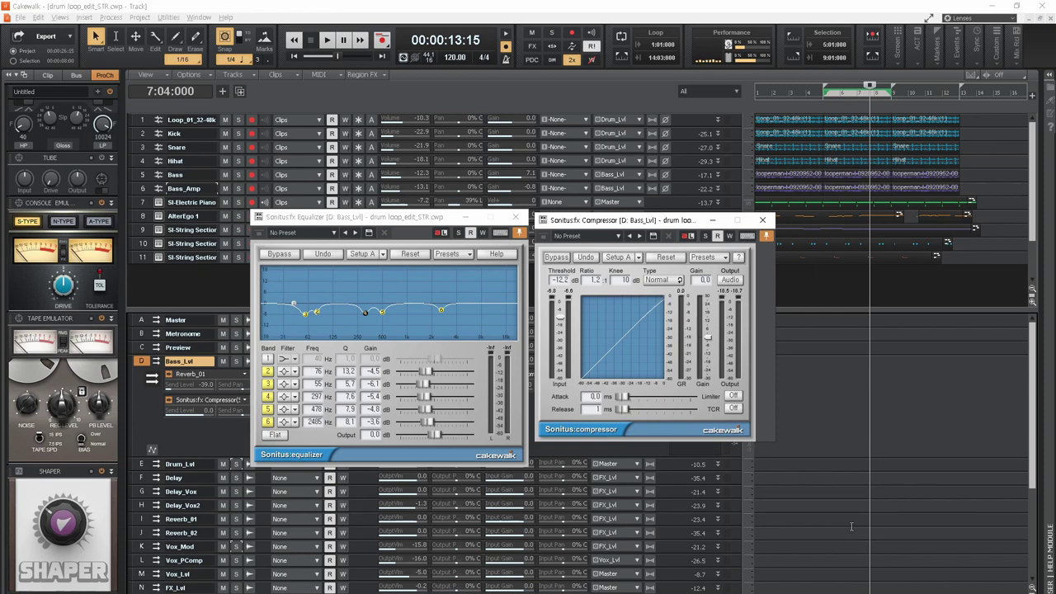
left_click(516, 217)
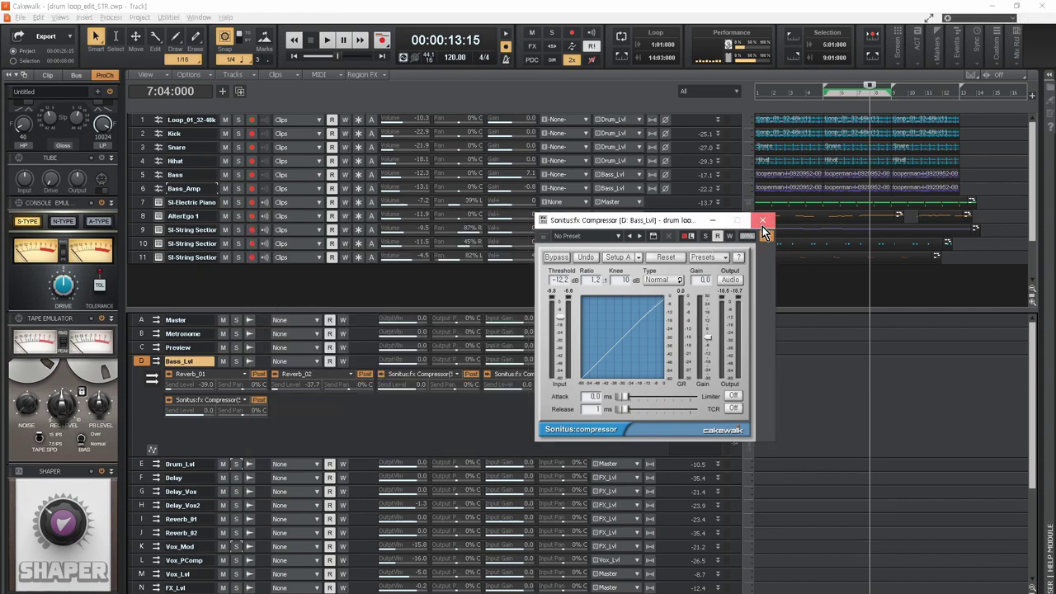
left_click(763, 221)
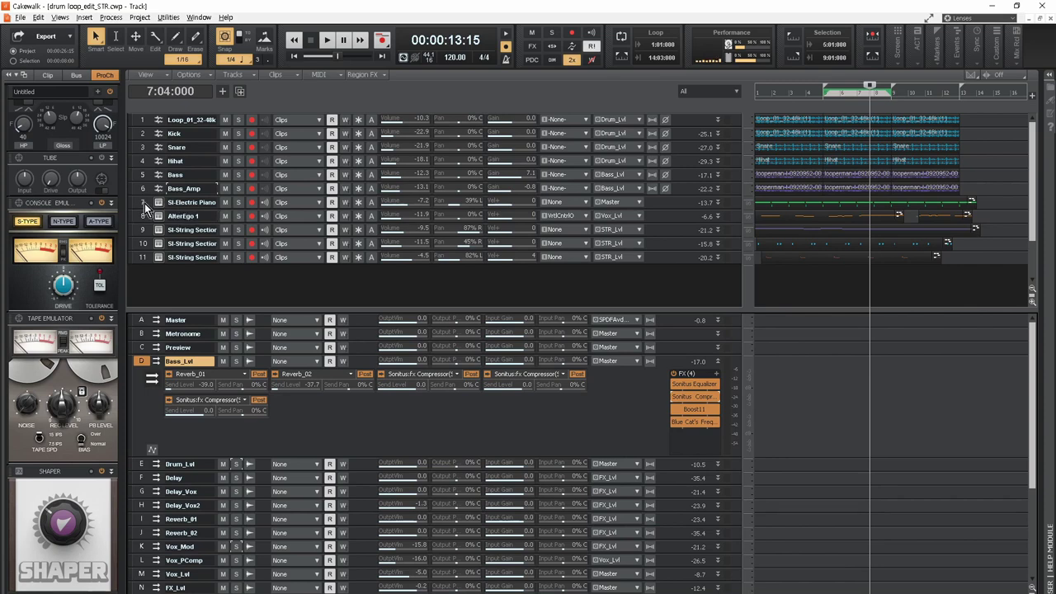
left_click(9, 76)
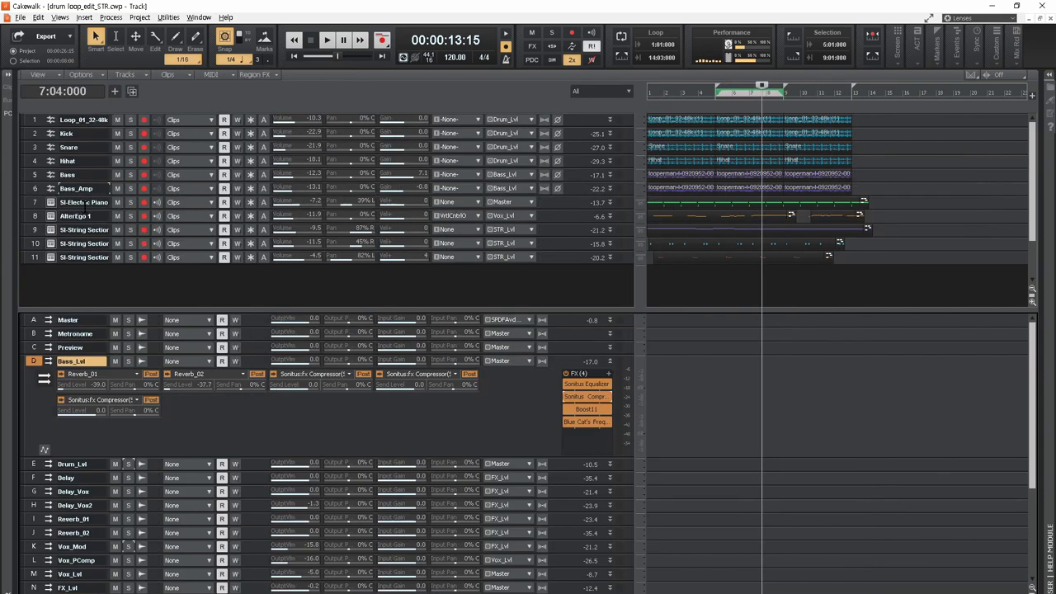
- Examine the SI-Electric Piano track's sends, Sonitus Compressor and ProChannel modules
double_click(85, 209)
left_click(34, 217)
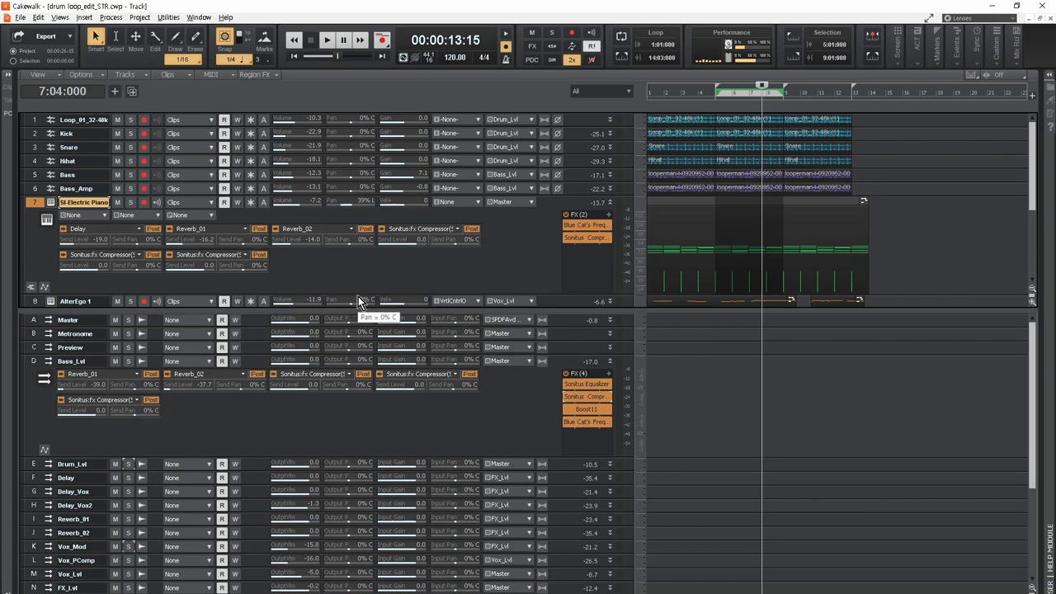
double_click(582, 239)
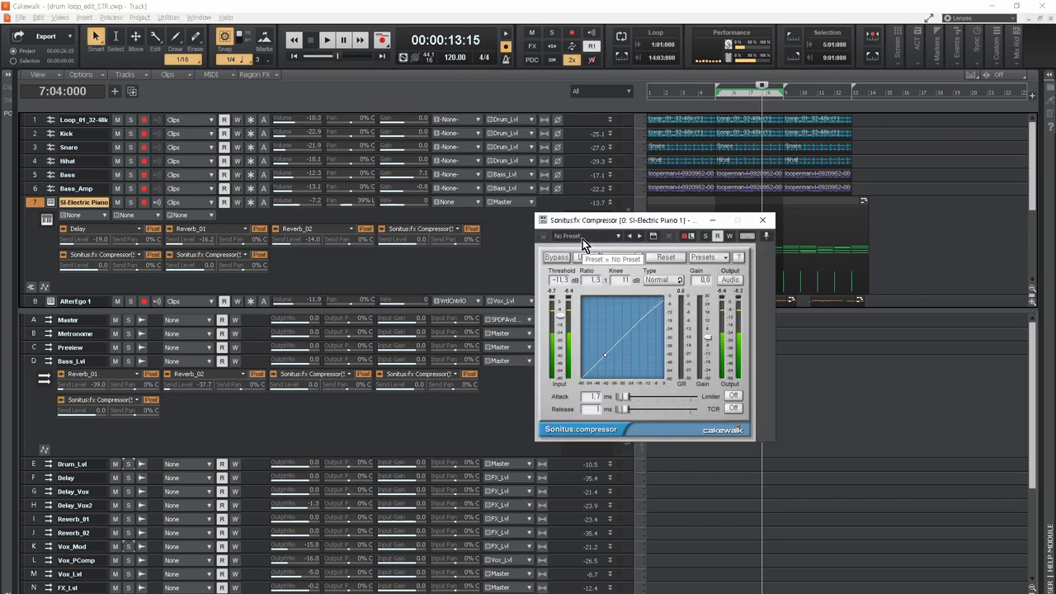
left_click(9, 75)
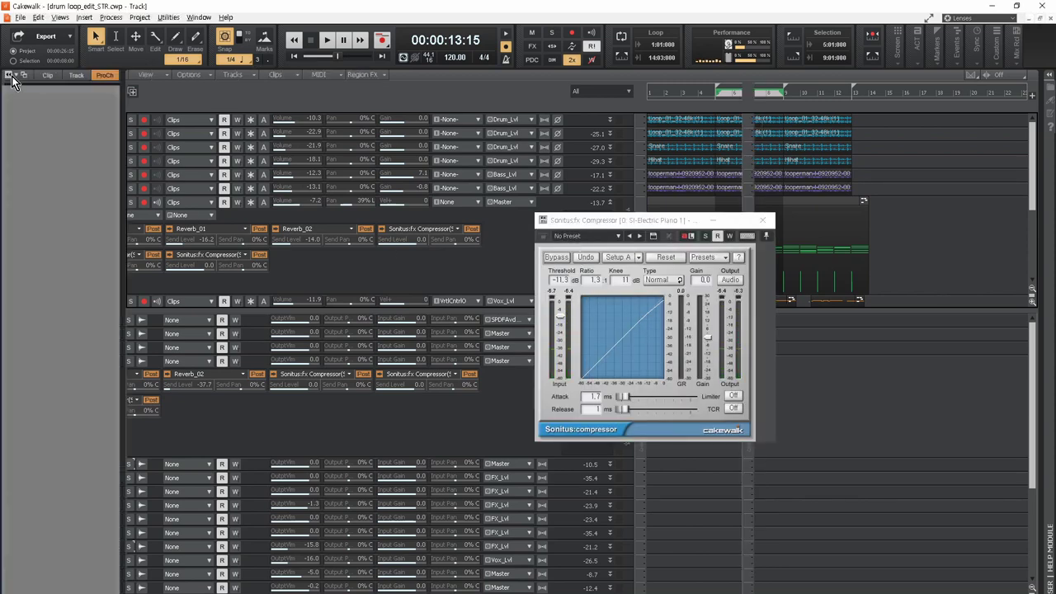
scroll(82, 293, "up", 3)
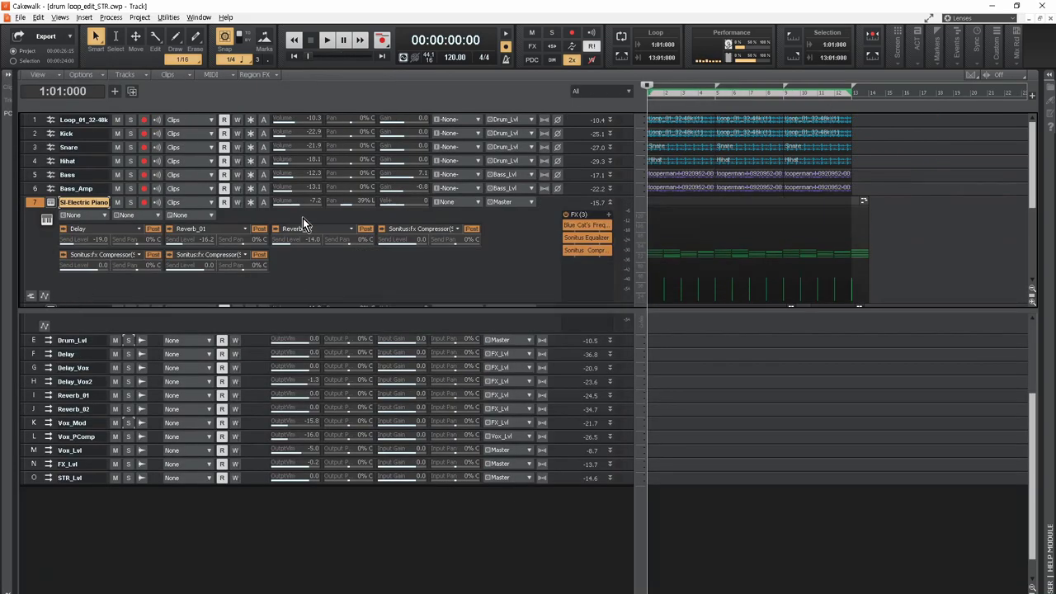
scroll(303, 218, "down", 3)
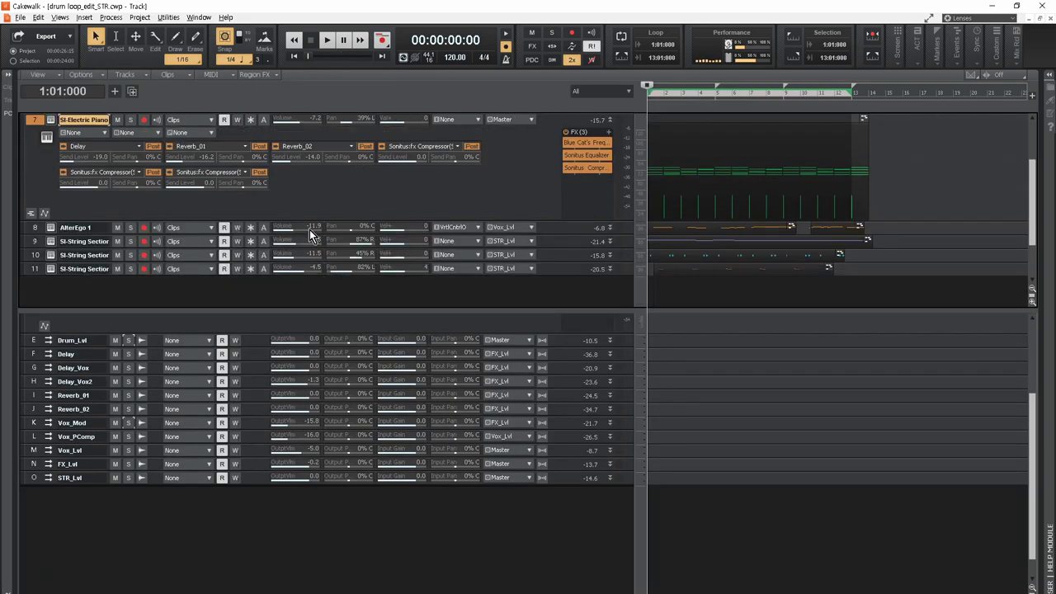
- Compare the SI-Electric Piano track's Sonitus Equalizer and Compressor settings with its ProChannel, and return to the full track list
double_click(579, 154)
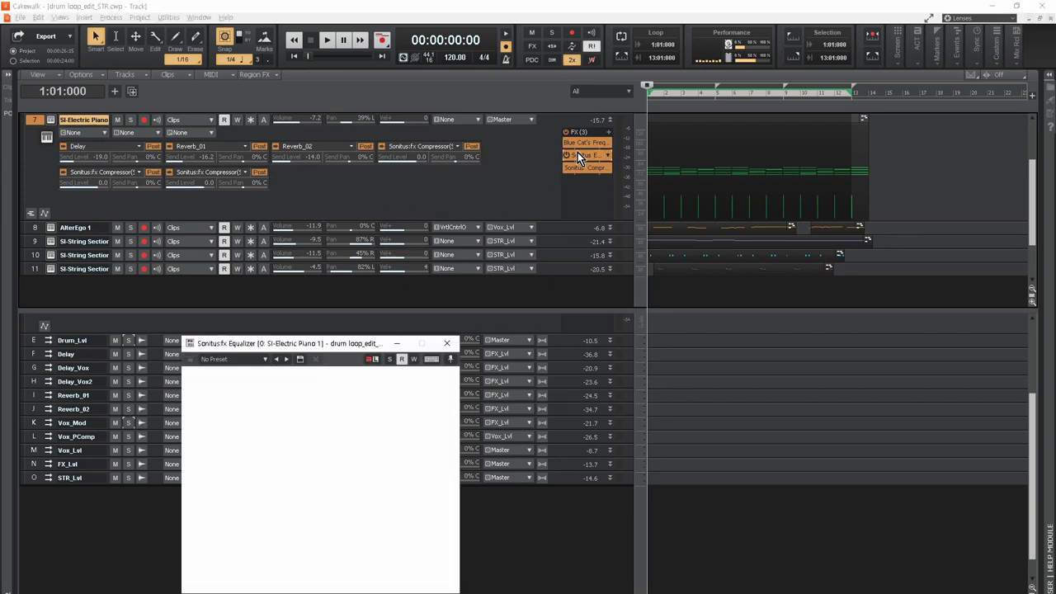
double_click(581, 172)
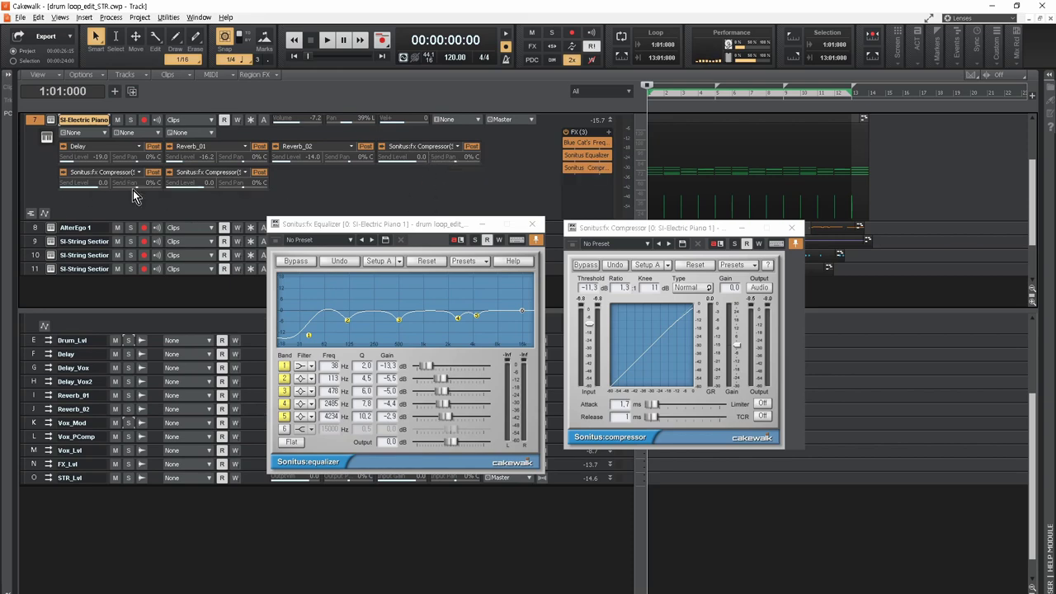
left_click(10, 76)
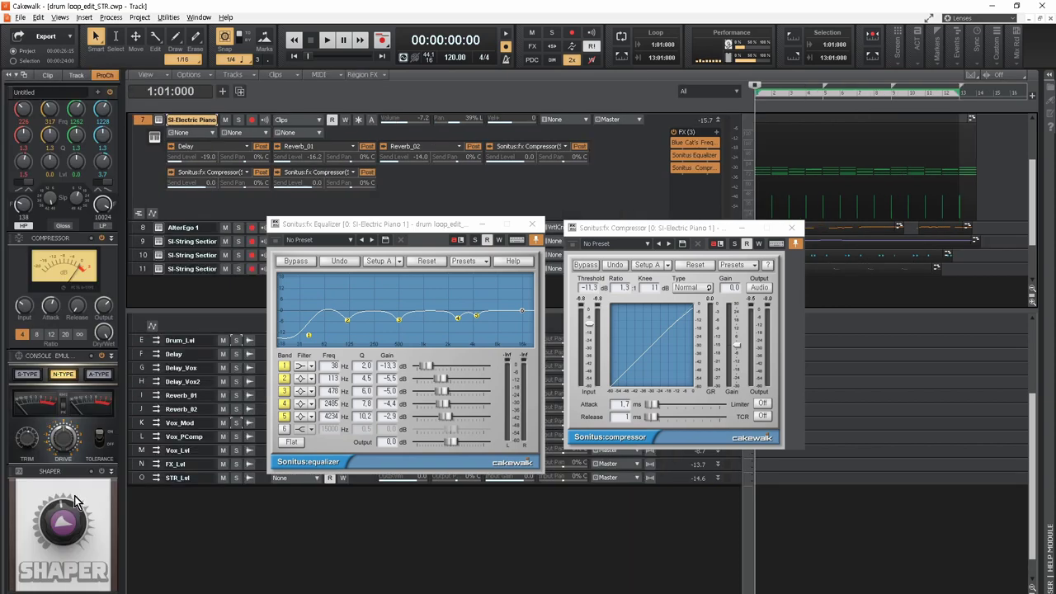
left_click(9, 75)
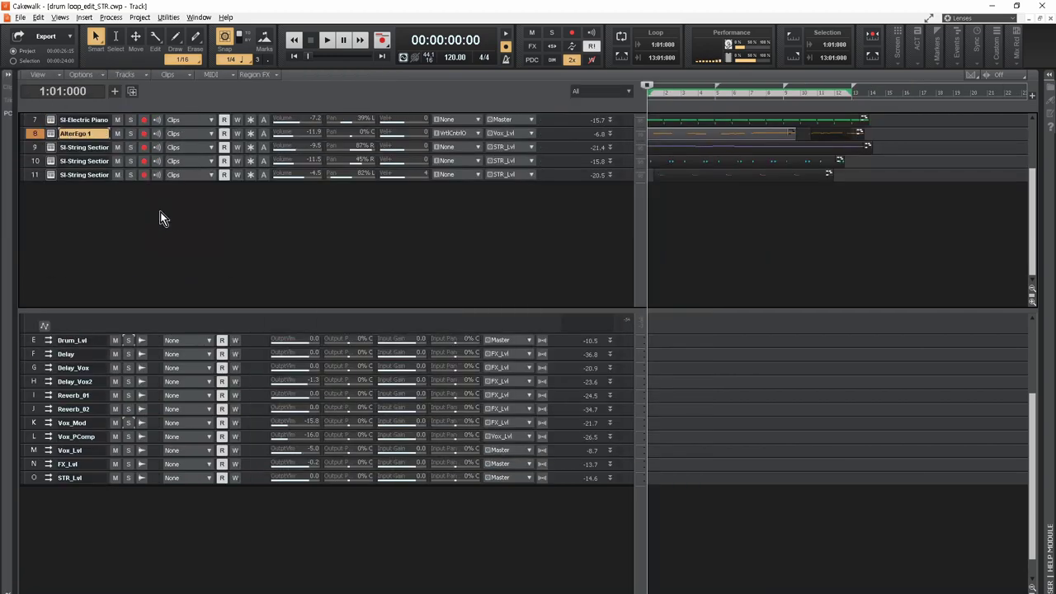
scroll(162, 215, "up", 3)
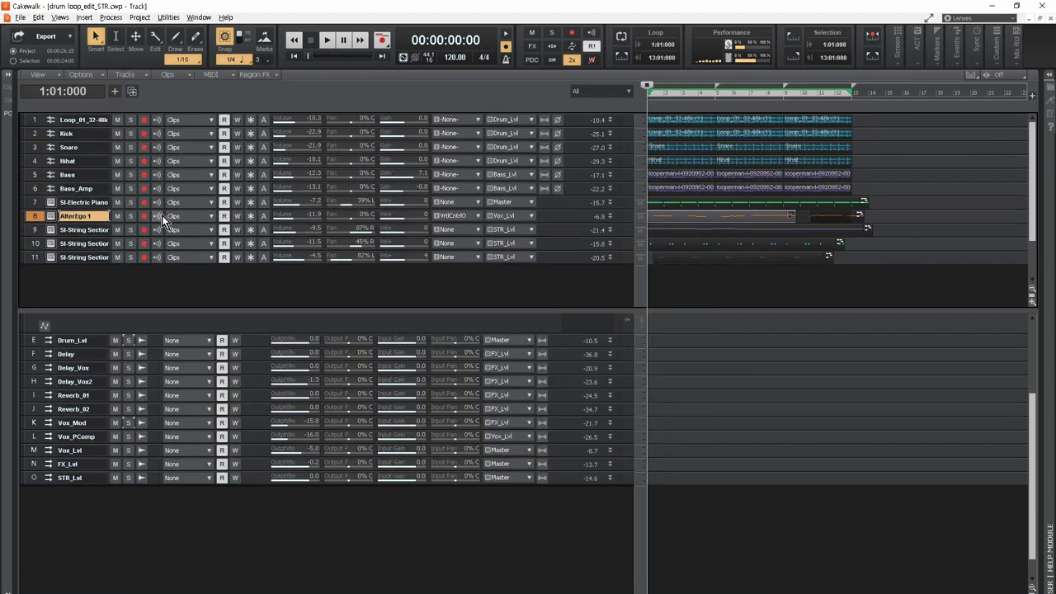
- Expand the AlterEgo 1 track and insert a send to the Hihat track's Sonitus:fx Compressor side input
scroll(99, 239, "down", 2)
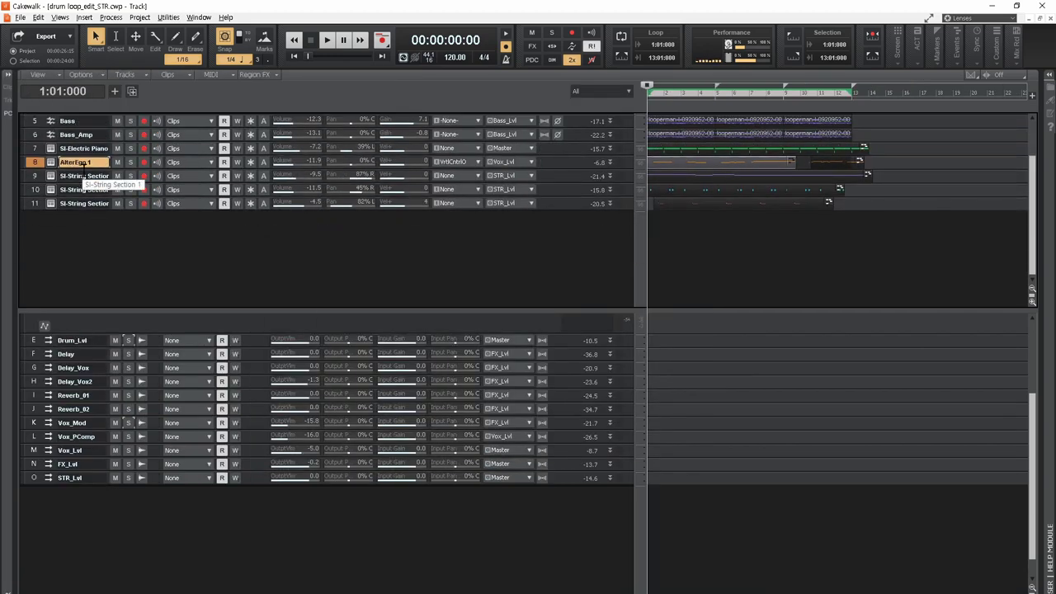
left_click_drag(87, 169, 87, 282)
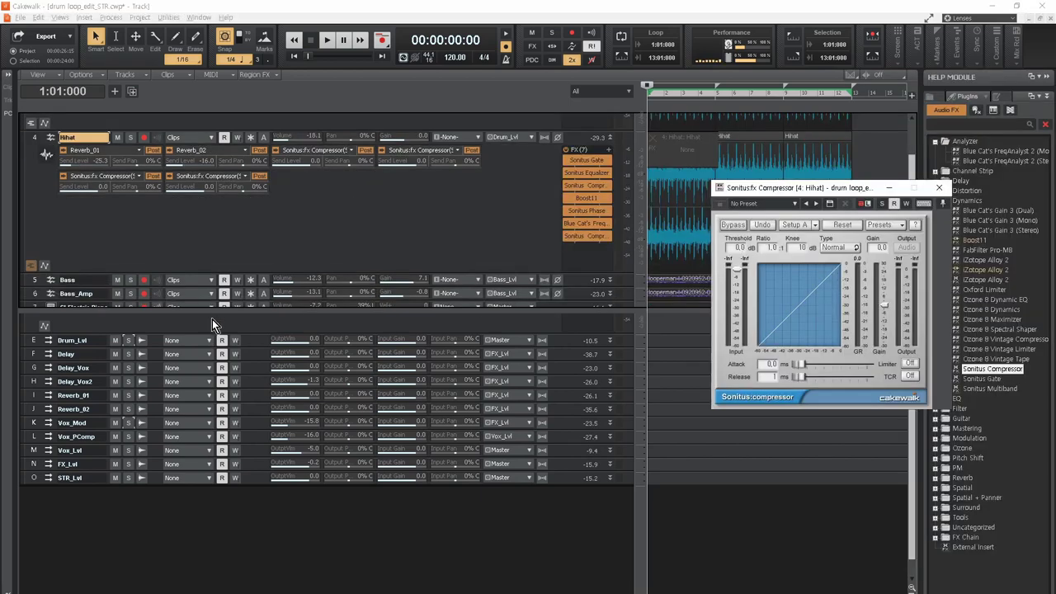
scroll(346, 231, "down", 3)
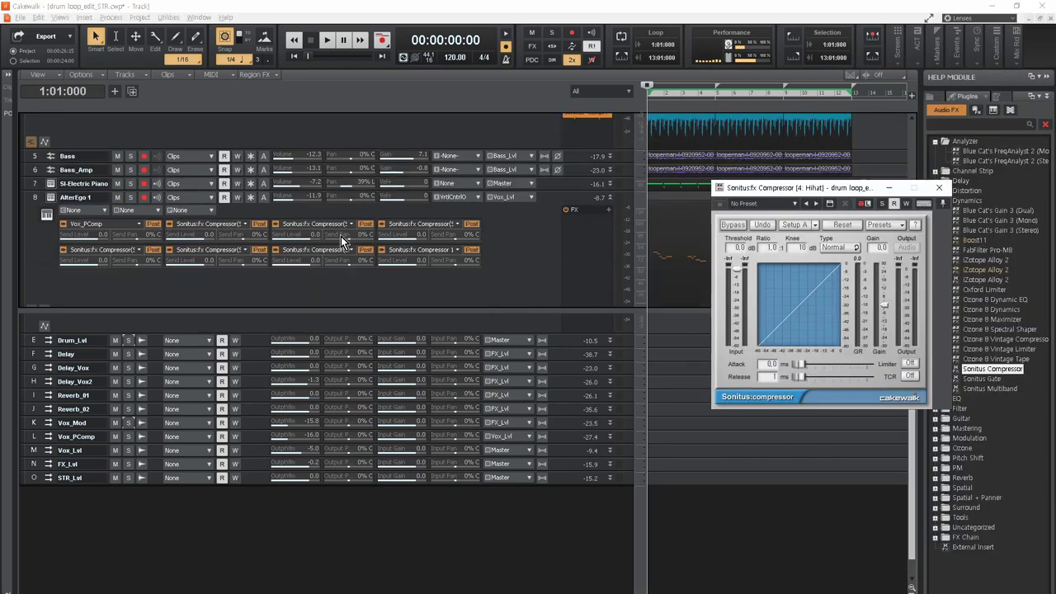
right_click(345, 283)
mouse_move(472, 330)
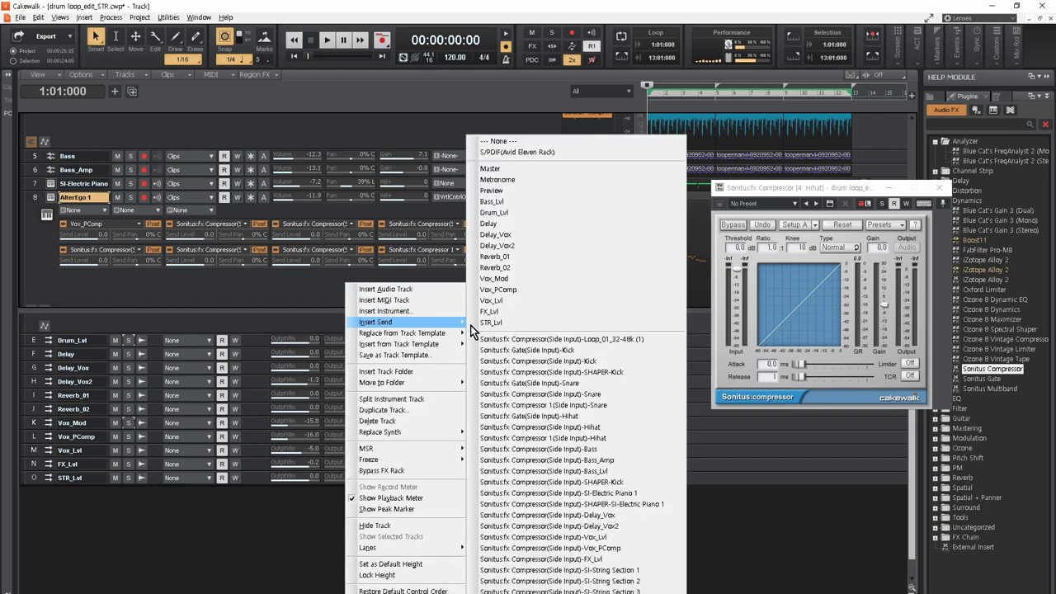
left_click(615, 430)
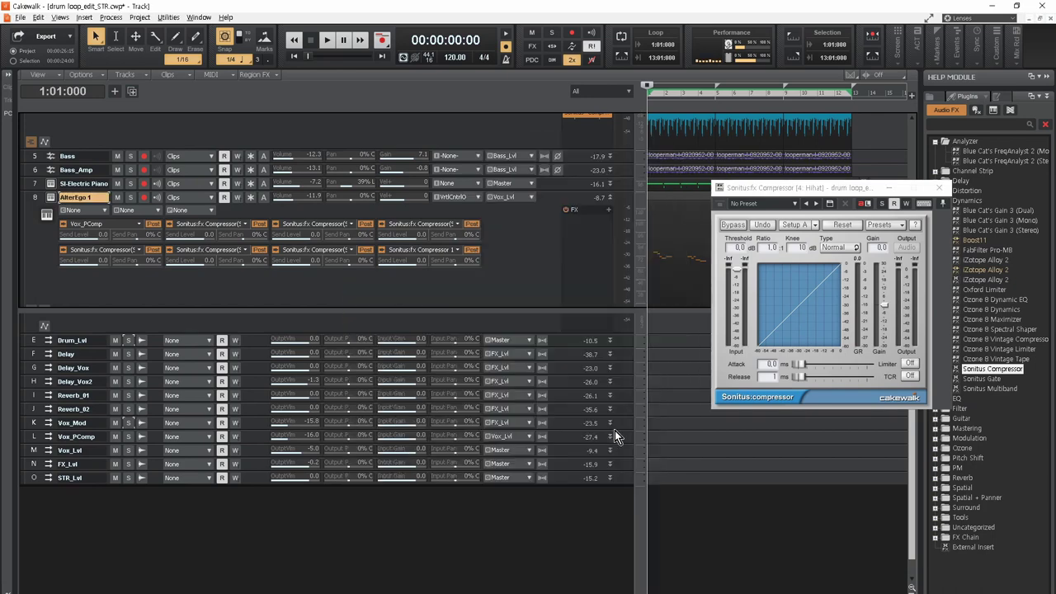
left_click(134, 199)
key("space")
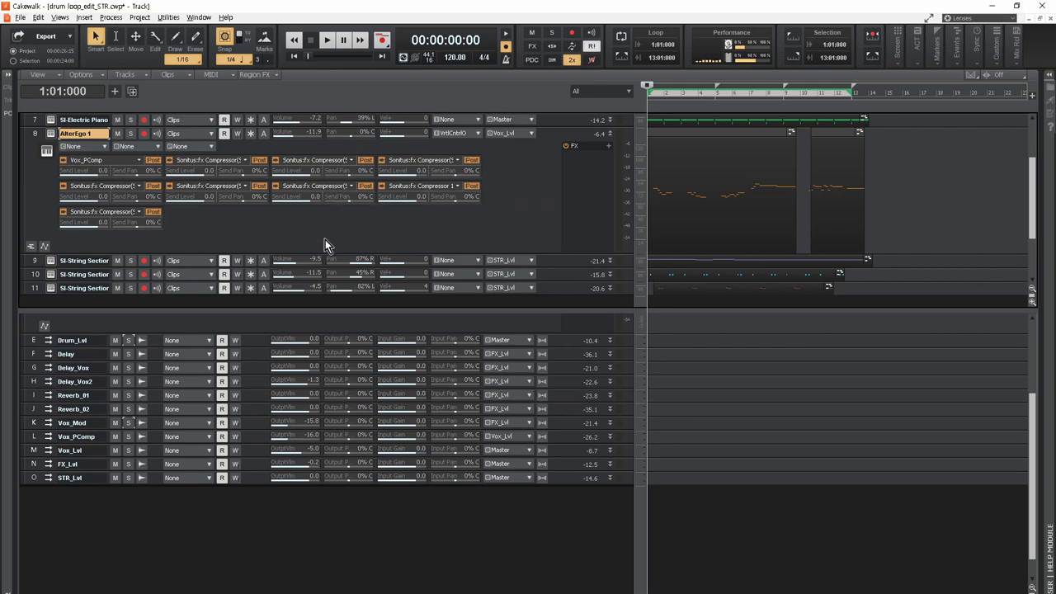
- Collapse the AlterEgo 1 track and review its ProChannel compressor, EQ, tube and console emulator modules
left_click_drag(328, 255, 329, 142)
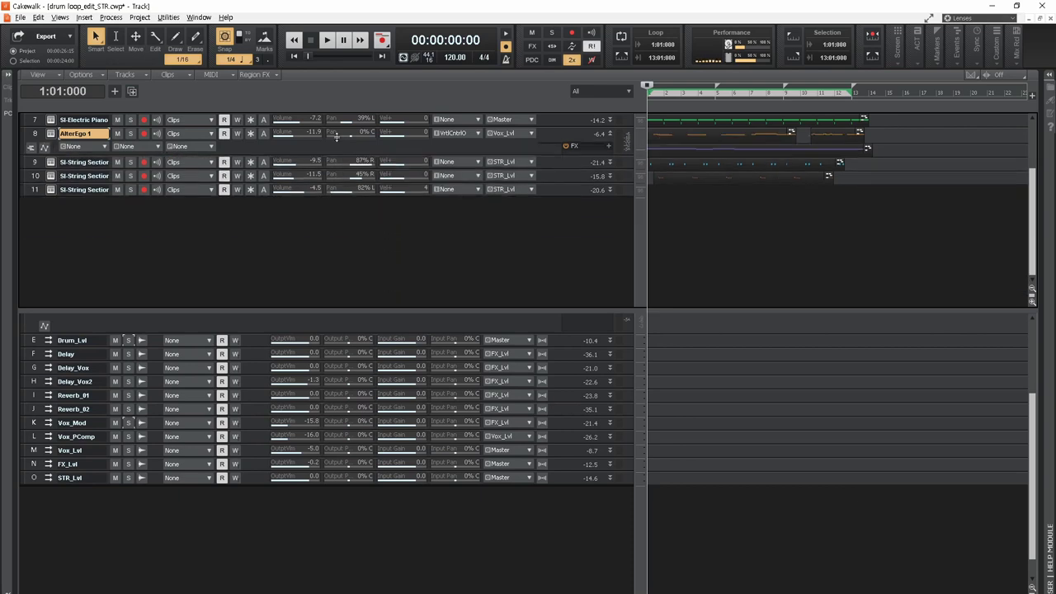
left_click(9, 74)
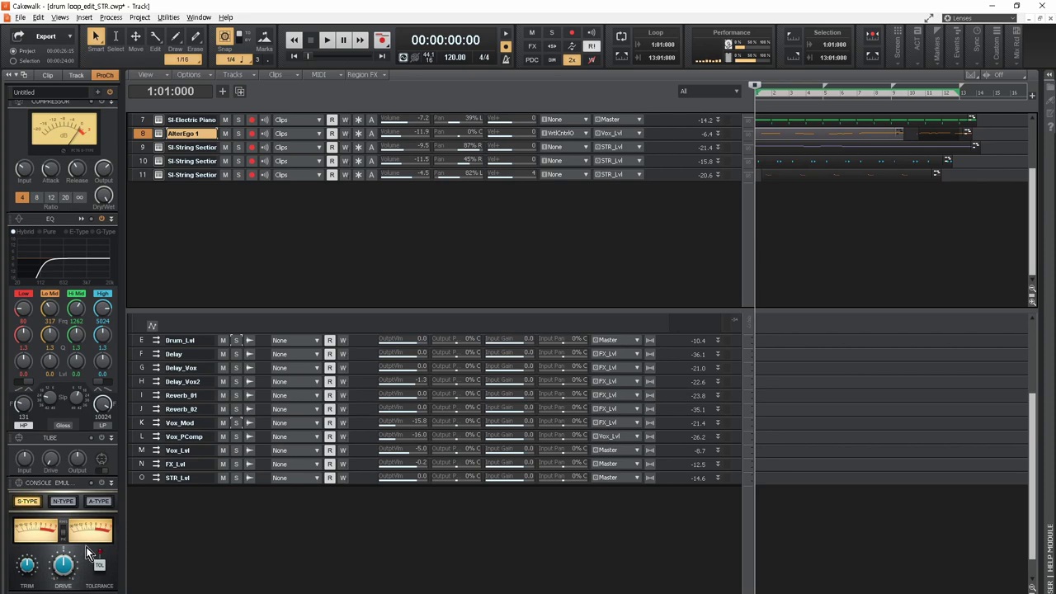
scroll(86, 547, "up", 2)
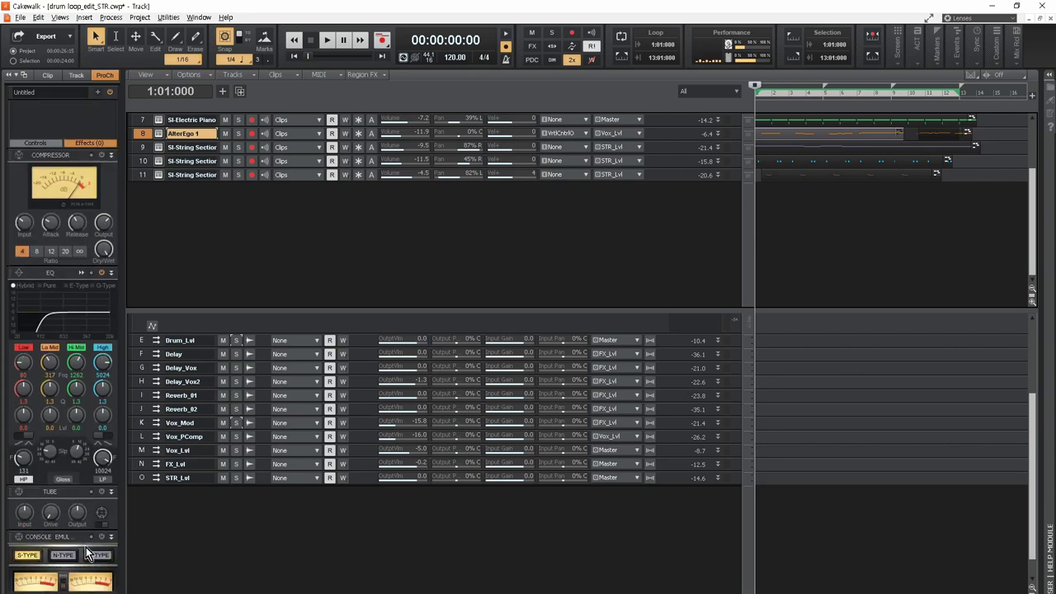
scroll(86, 547, "down", 2)
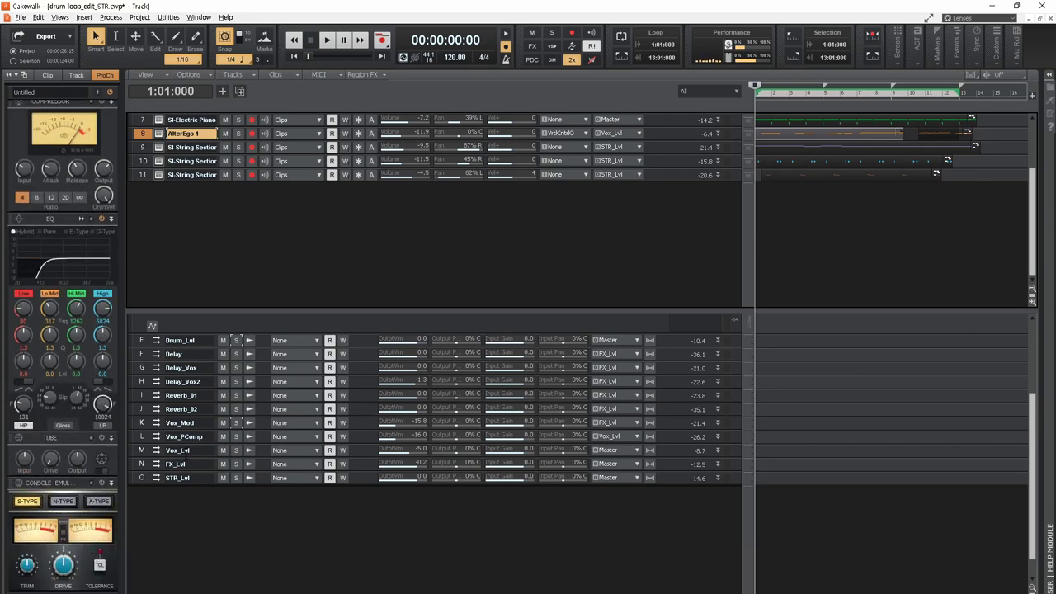
- Expand the Vox_Lvl bus to review its sends and ProChannel modules, and close the ProChannel
double_click(142, 450)
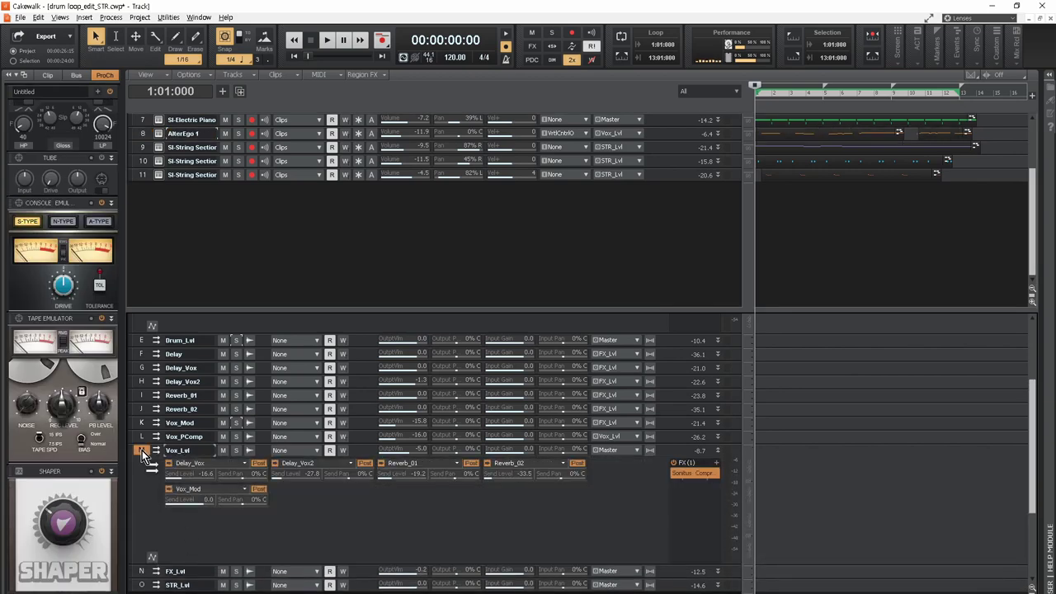
scroll(84, 503, "up", 3)
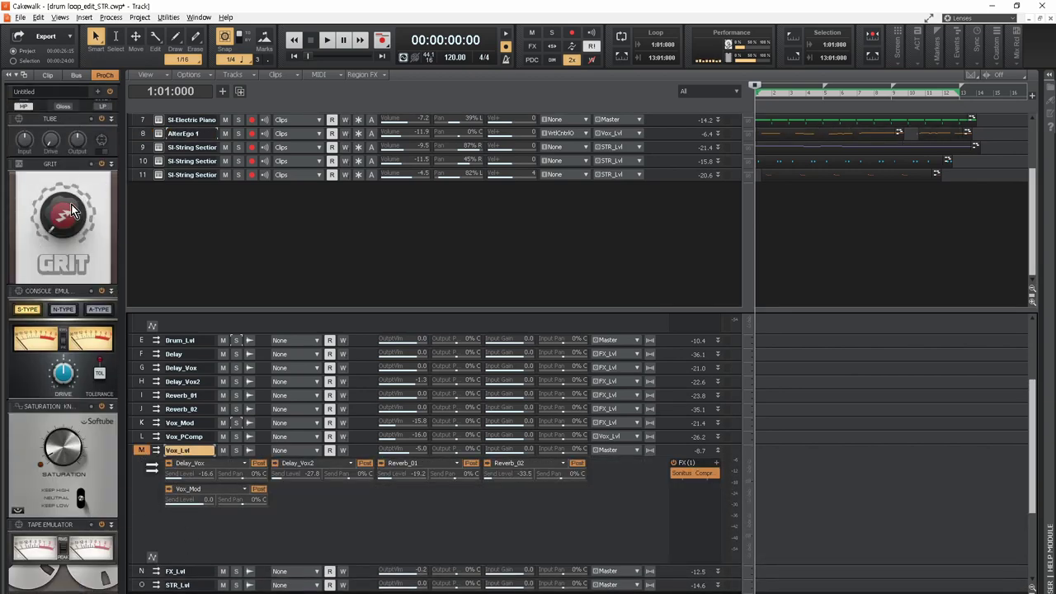
mouse_move(68, 217)
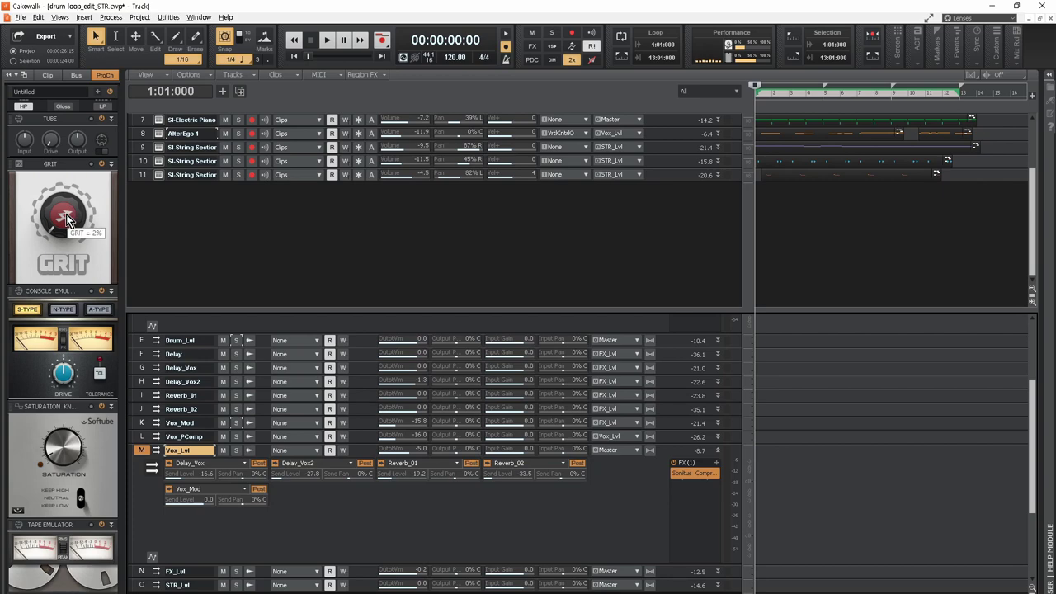
left_click(9, 75)
scroll(78, 260, "up", 3)
scroll(75, 253, "down", 2)
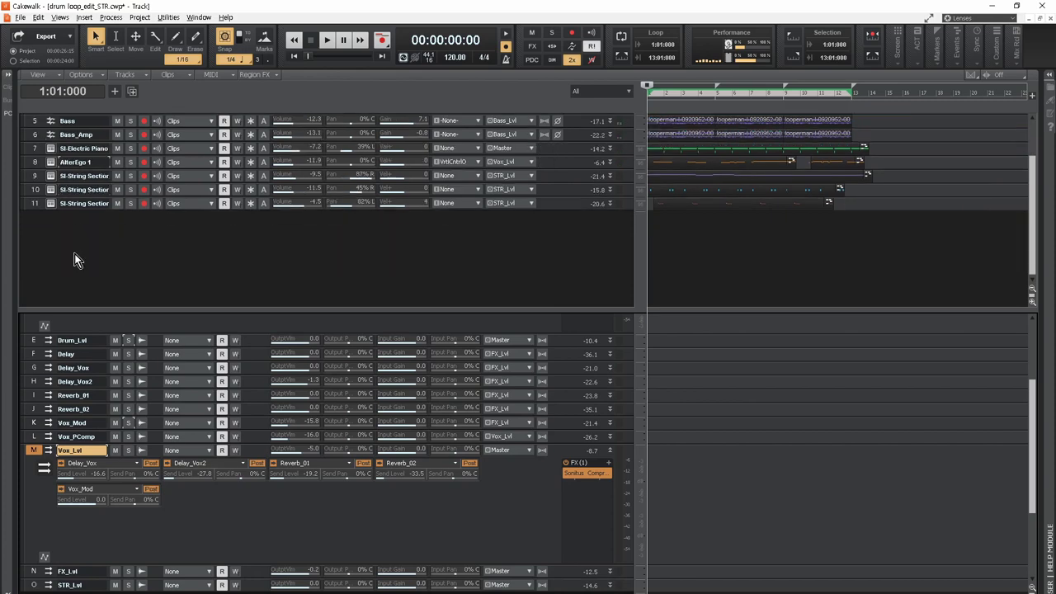
- Expand the SI-String Section 1 track, examine its sends, Sonitus Equalizer and Compressor side by side, and close both plug-in windows
left_click(35, 175)
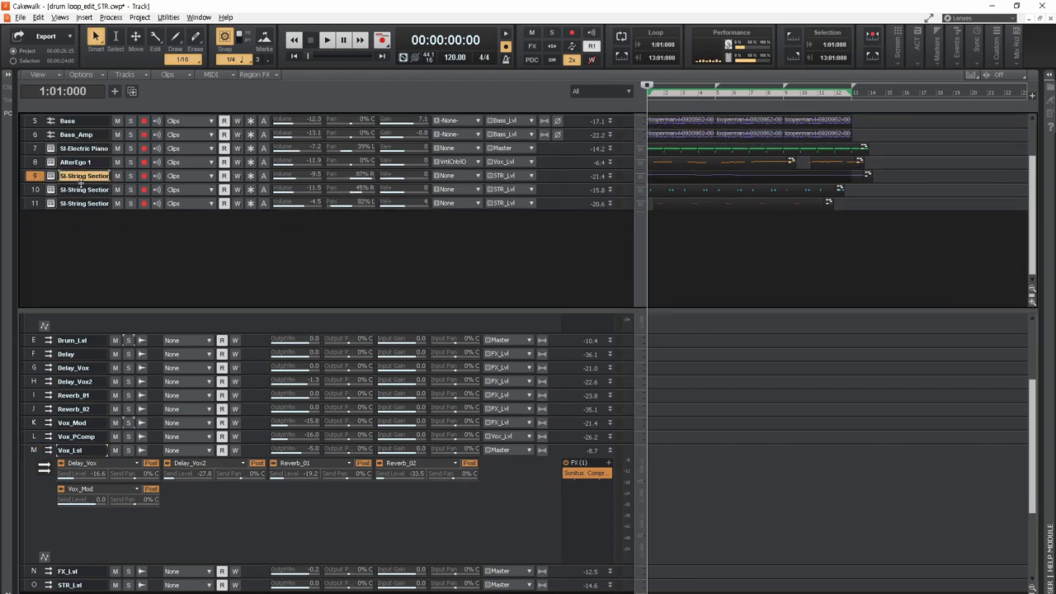
left_click_drag(81, 184, 104, 283)
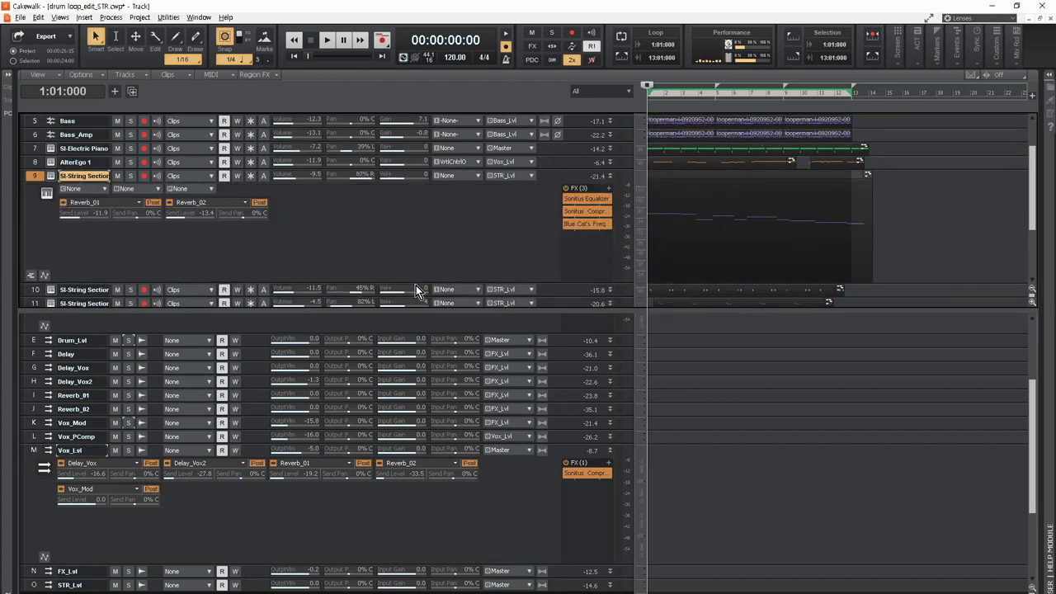
double_click(582, 203)
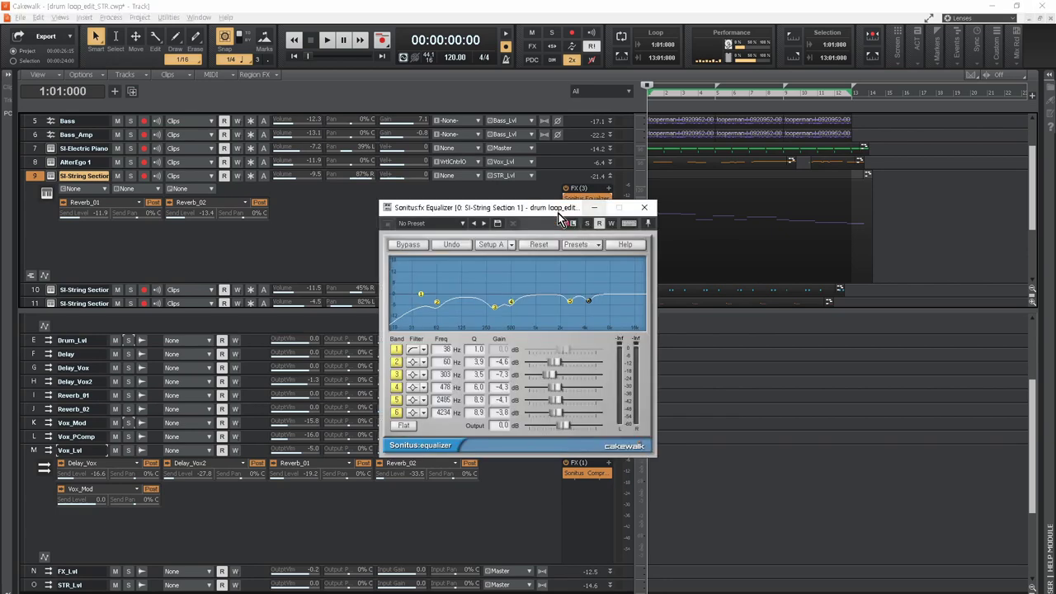
left_click_drag(558, 199, 326, 199)
double_click(584, 211)
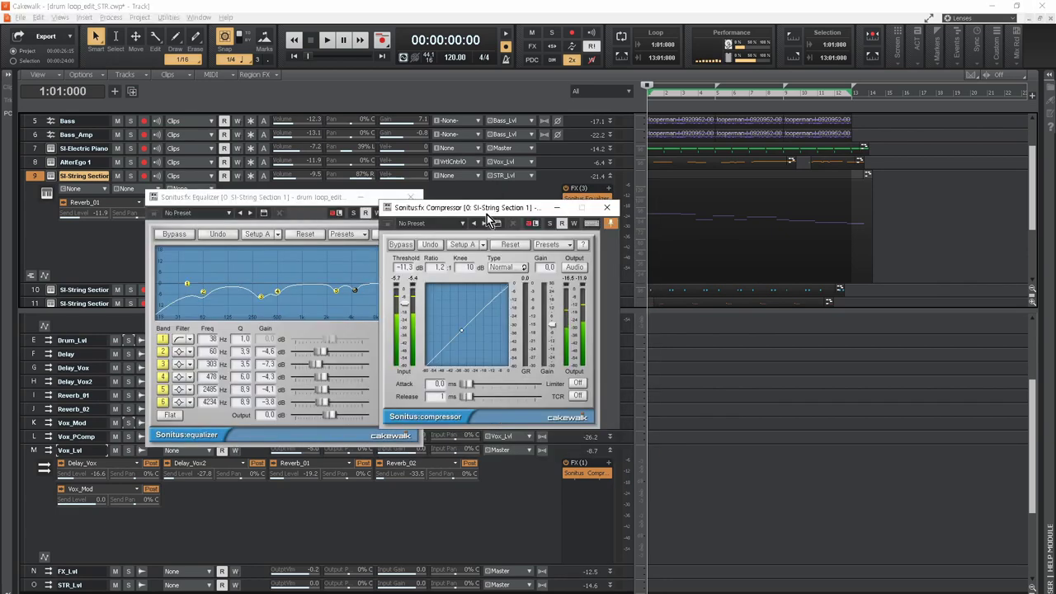
left_click_drag(494, 210, 539, 202)
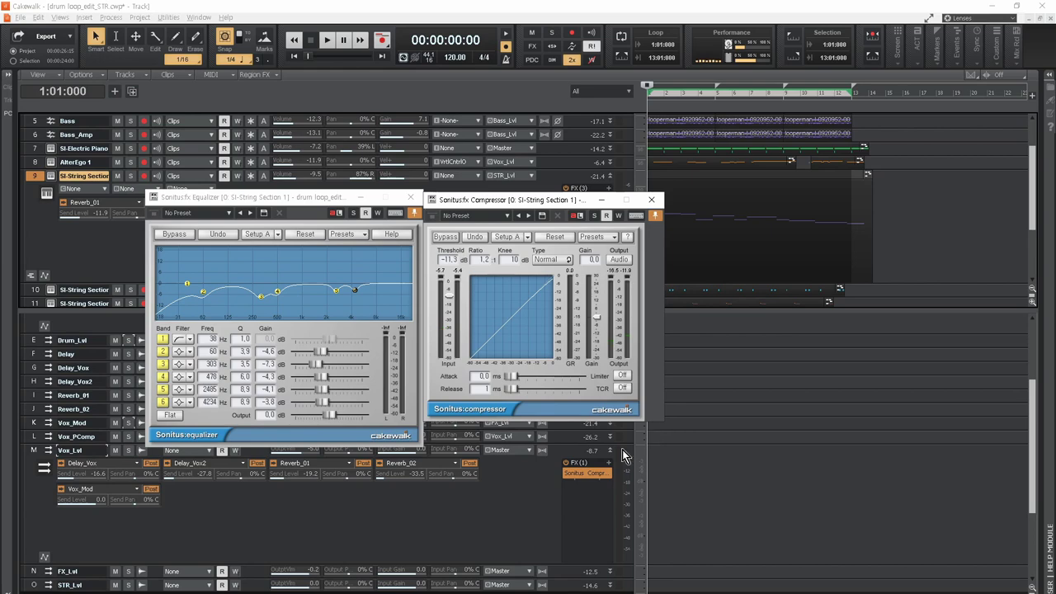
left_click(653, 201)
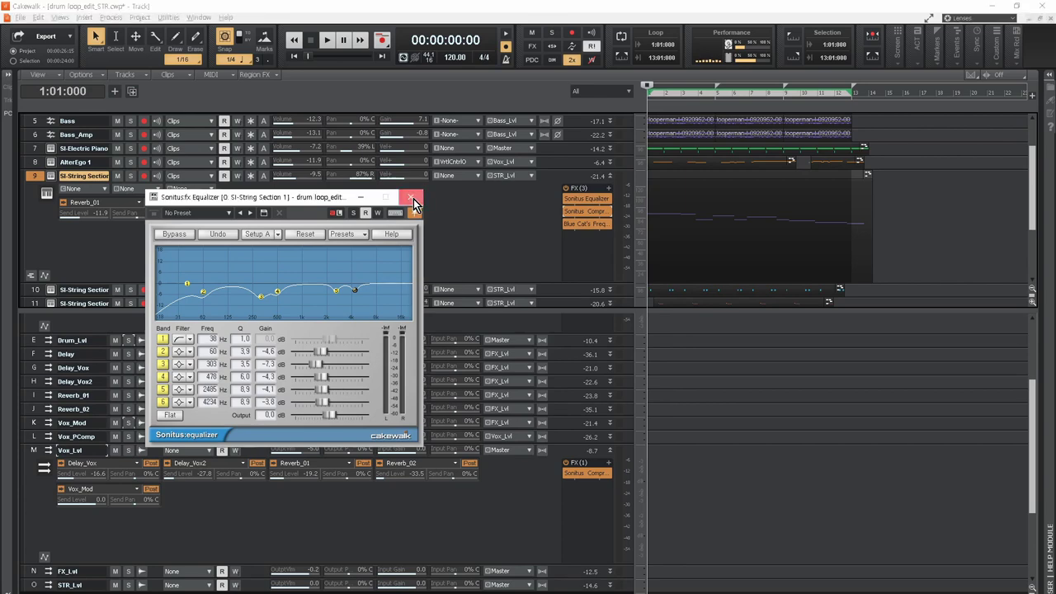
left_click(412, 198)
- Expand the SI-String Section 2 track, view its Sonitus Equalizer and Compressor settings, and close both plug-in windows
scroll(415, 206, "down", 1)
scroll(416, 211, "down", 1)
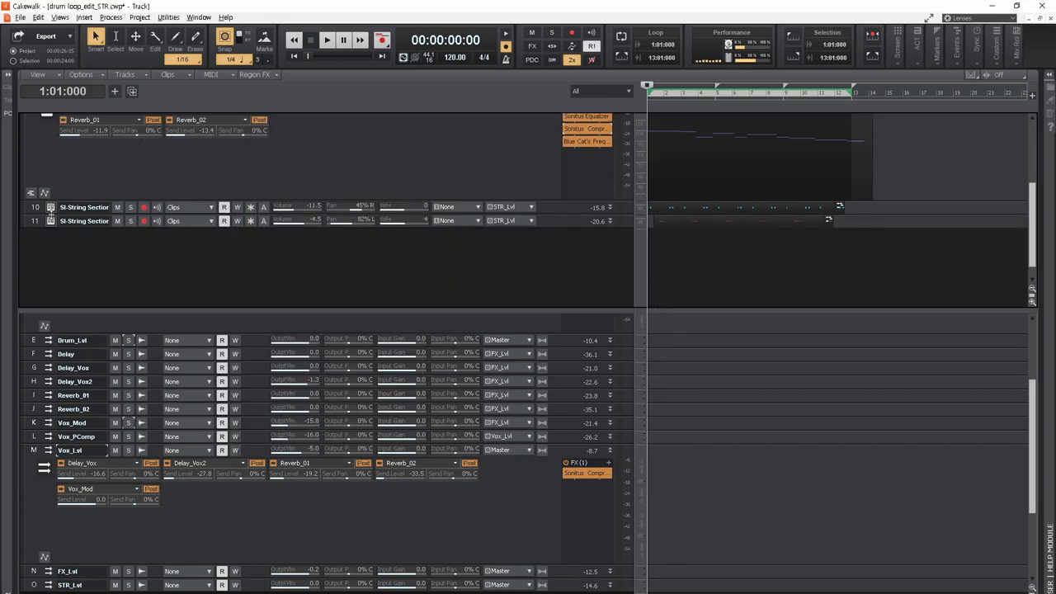
left_click_drag(51, 214, 50, 306)
scroll(600, 230, "down", 1)
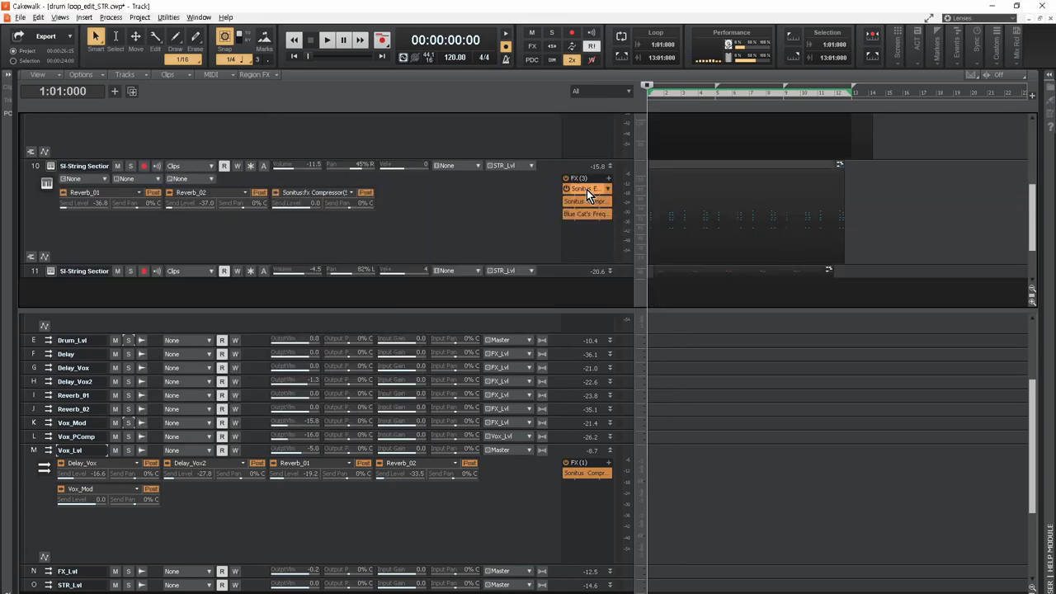
double_click(587, 189)
double_click(587, 204)
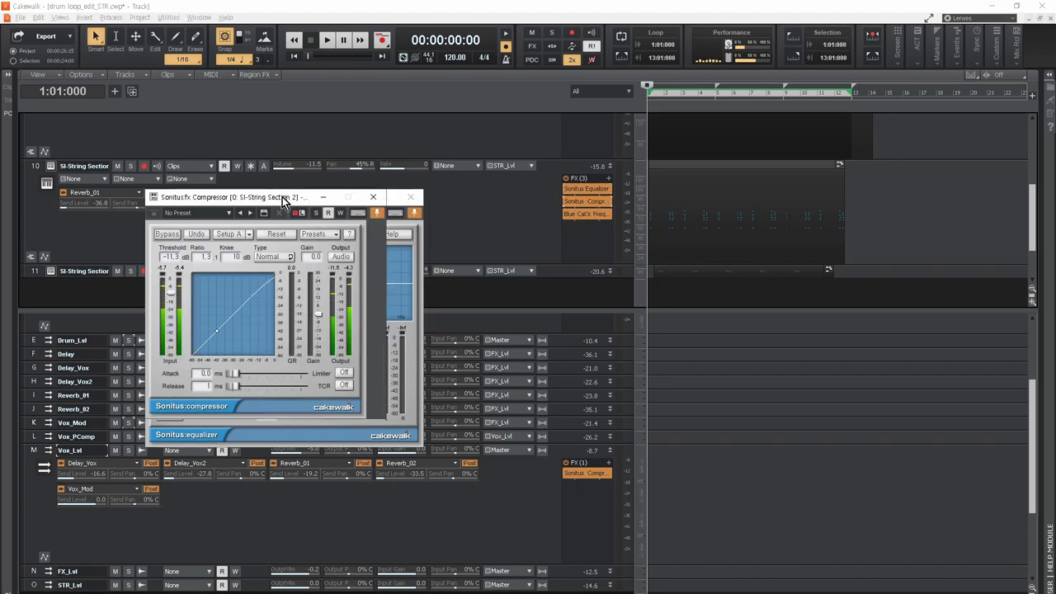
left_click_drag(278, 198, 569, 206)
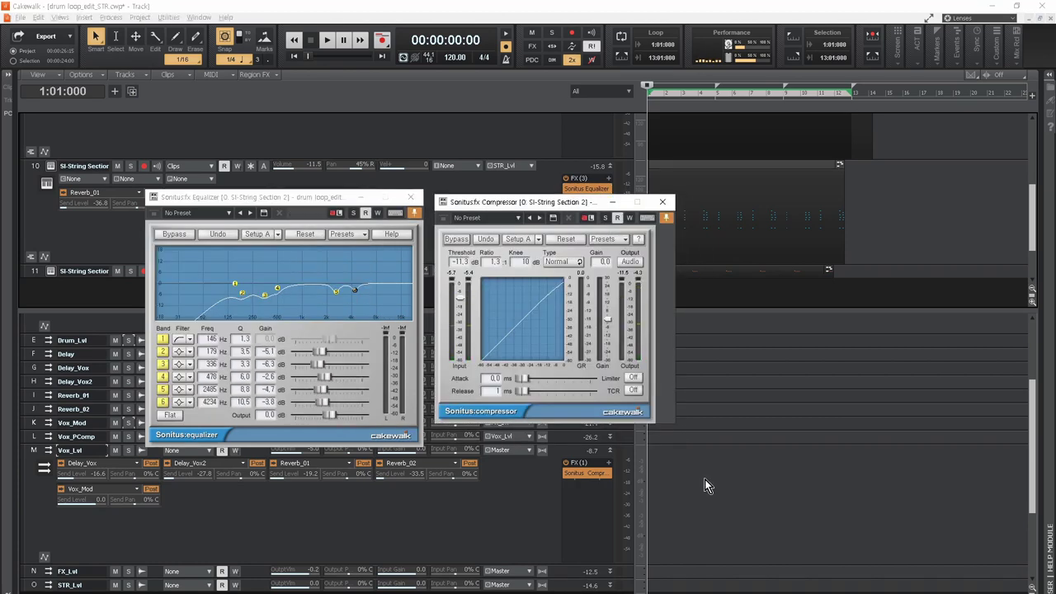
left_click(662, 202)
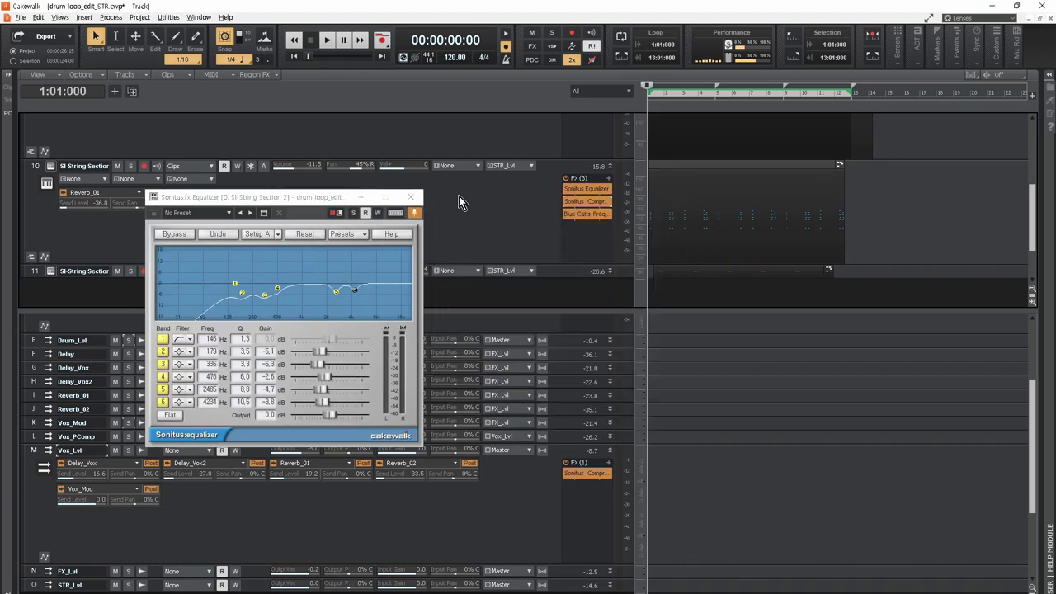
left_click(411, 198)
- Expand the SI-String Section 3 track and open its Sonitus Equalizer and Compressor side by side for review
scroll(433, 201, "up", 2)
scroll(433, 194, "up", 2)
scroll(433, 194, "down", 1)
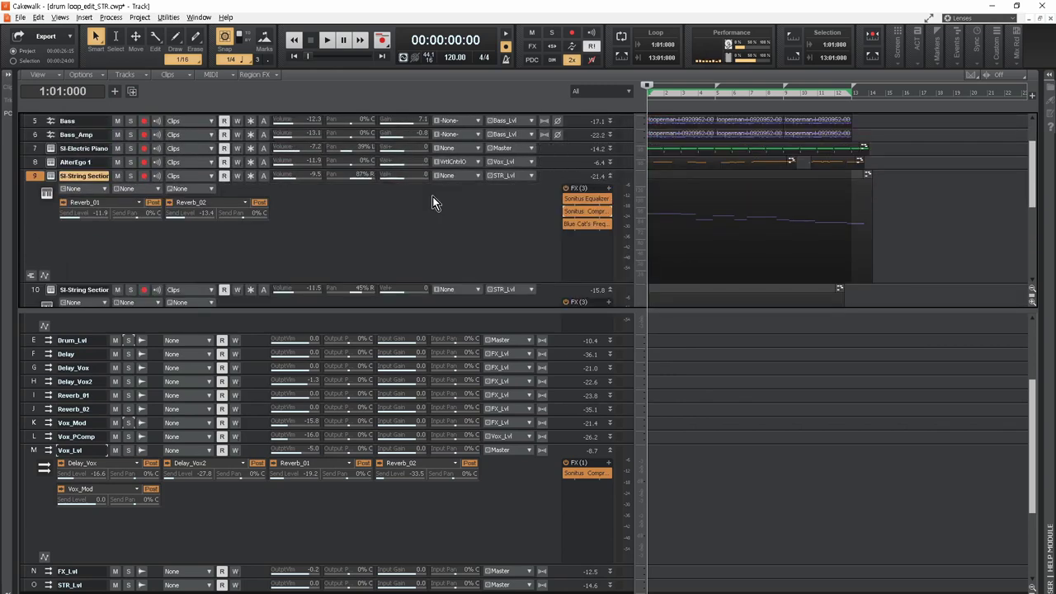
scroll(432, 196, "down", 3)
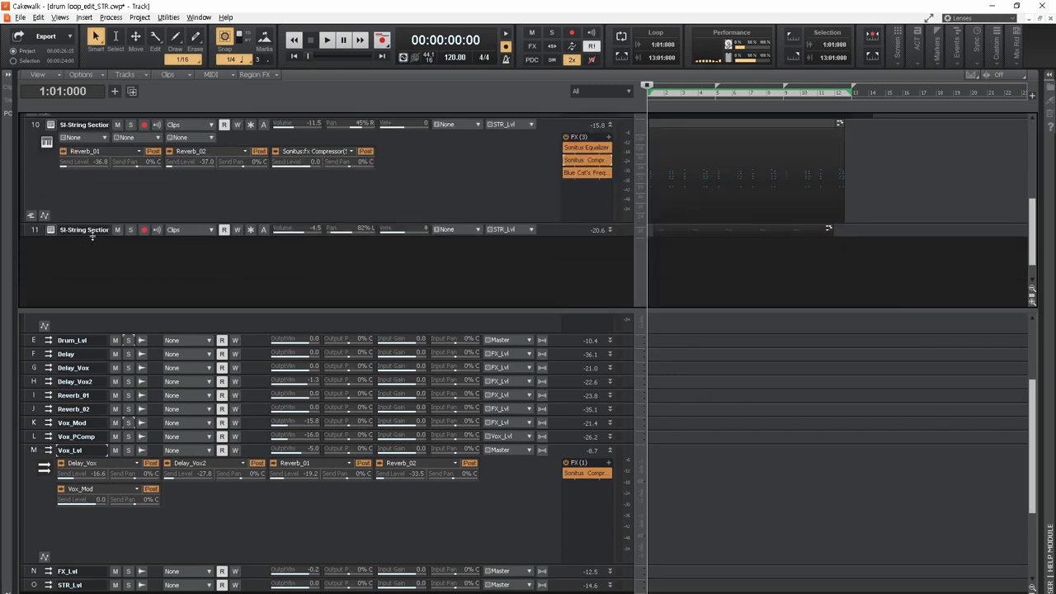
left_click_drag(90, 238, 93, 314)
scroll(247, 242, "down", 2)
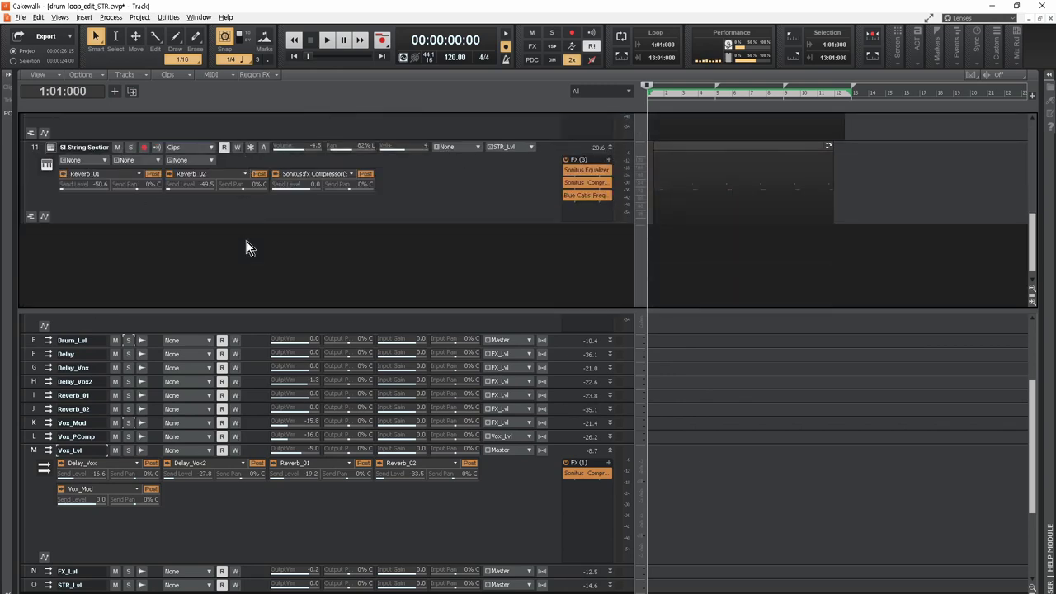
double_click(585, 170)
left_click_drag(290, 203, 581, 238)
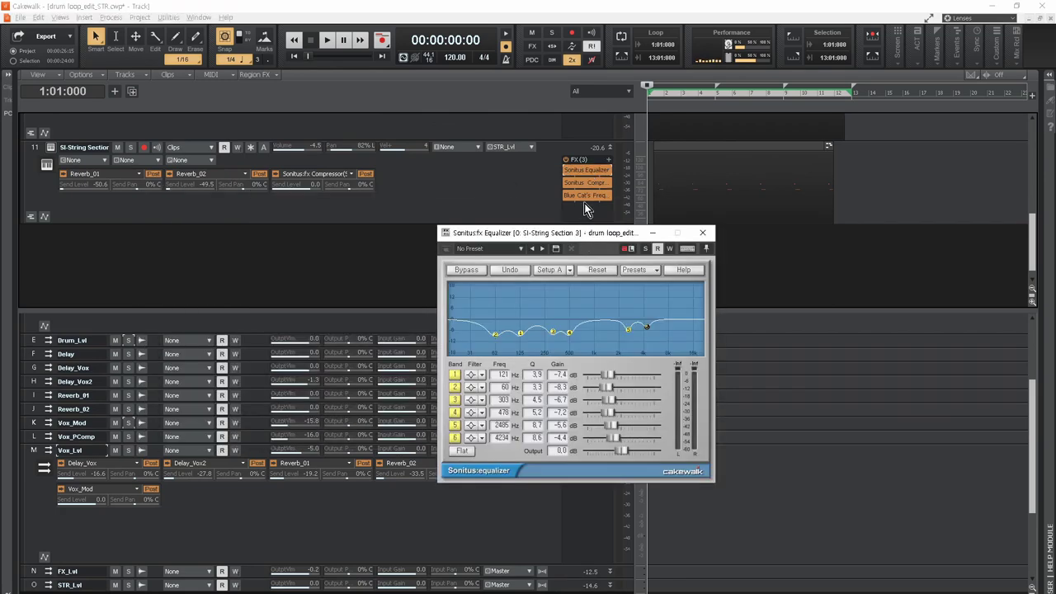
double_click(584, 182)
left_click_drag(243, 200, 837, 244)
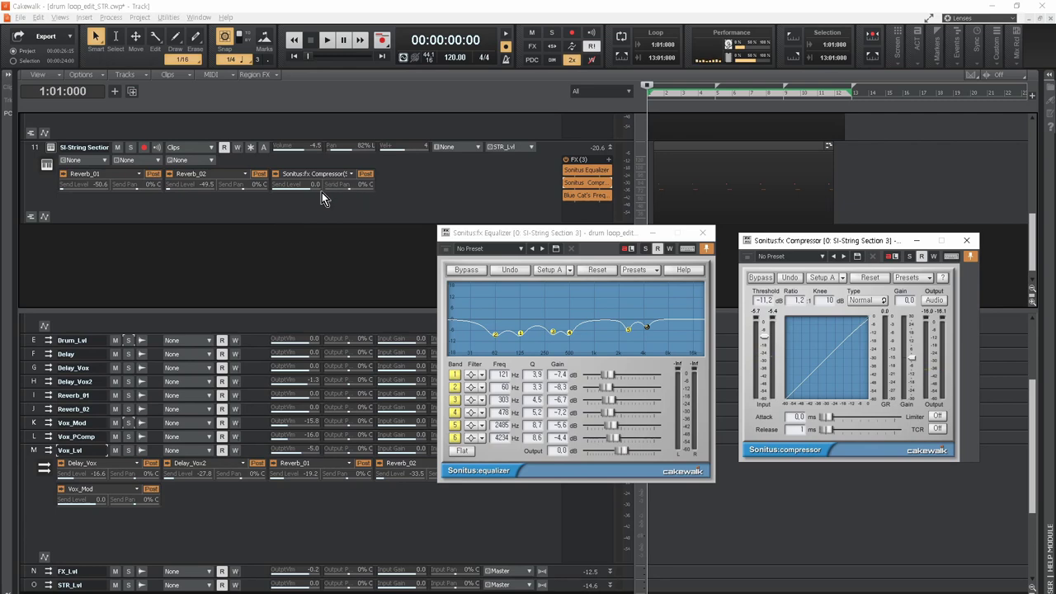
- Compare the compressor sends of SI-String Sections 2 and 3, enlarge the Section 3 track, and close its plug-in windows
scroll(329, 218, "up", 2)
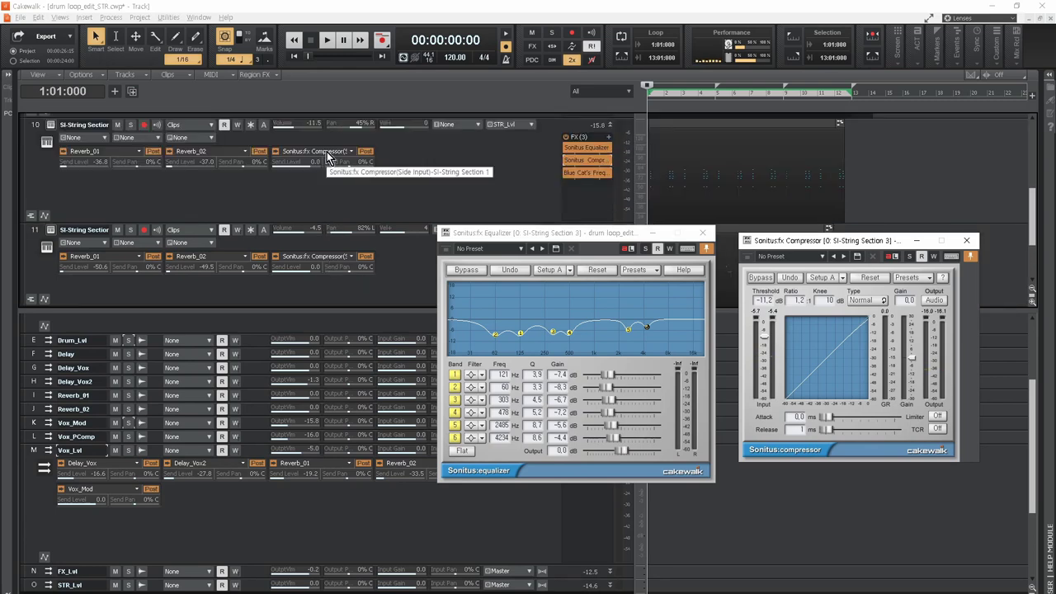
scroll(425, 178, "down", 2)
left_click_drag(379, 223, 380, 265)
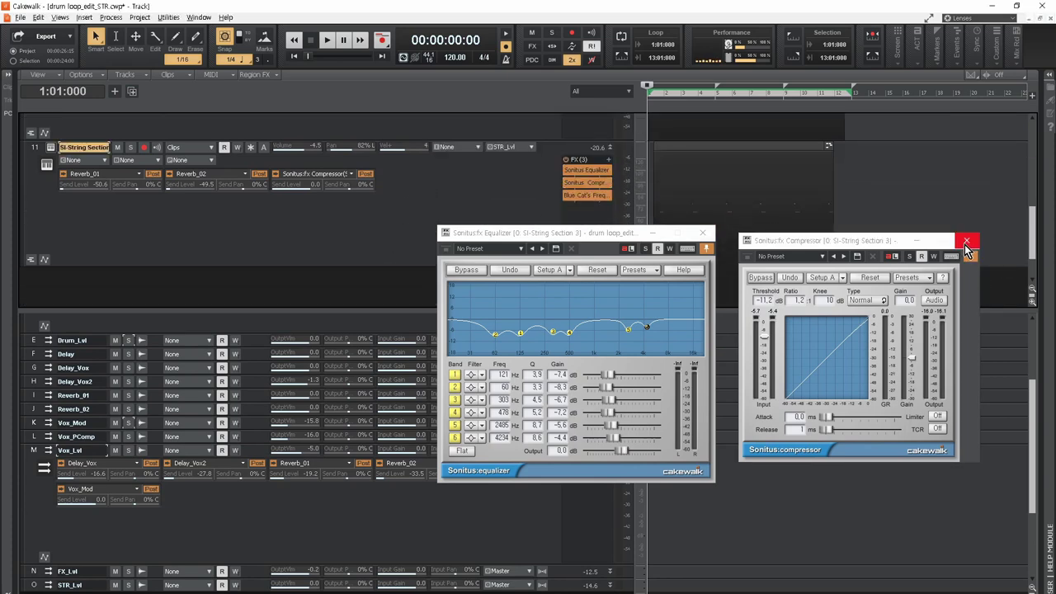
left_click(965, 242)
left_click(701, 235)
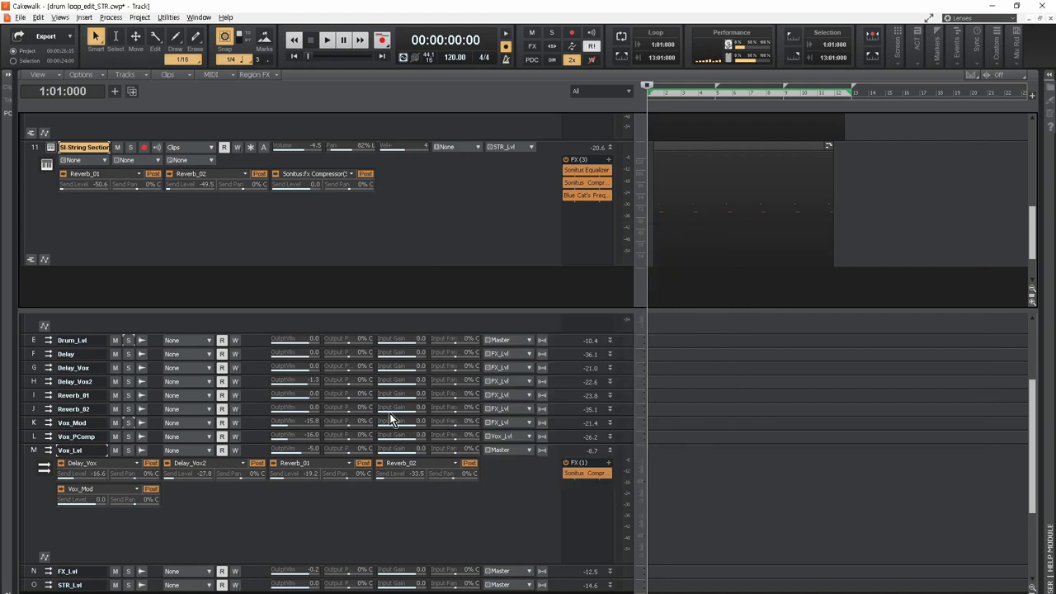
- Expand the STR_Lvl bus and examine its effects rack and ProChannel modules
scroll(389, 413, "down", 3)
left_click_drag(38, 460, 39, 587)
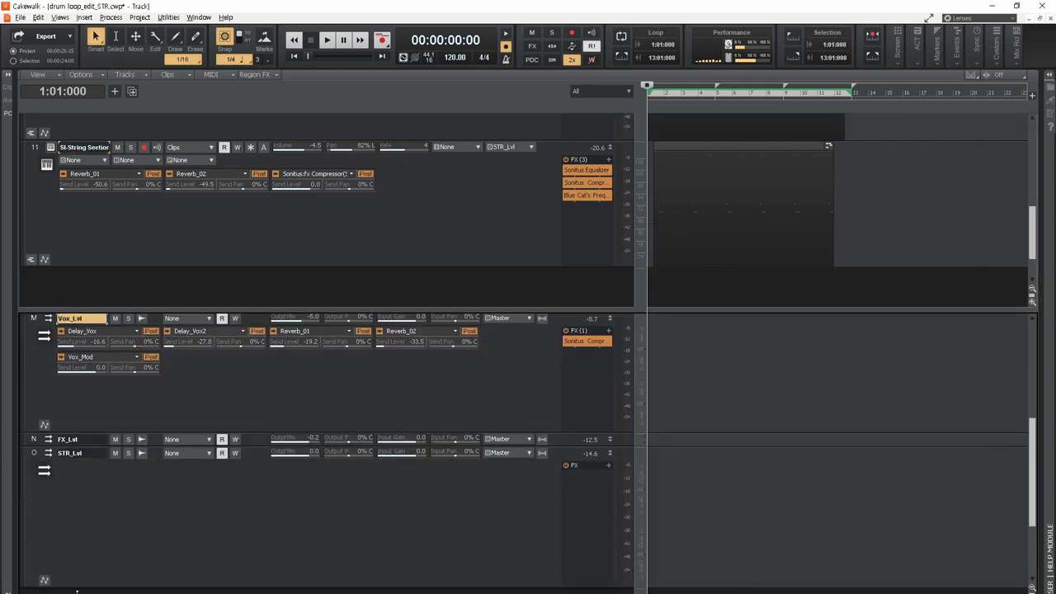
left_click(121, 532)
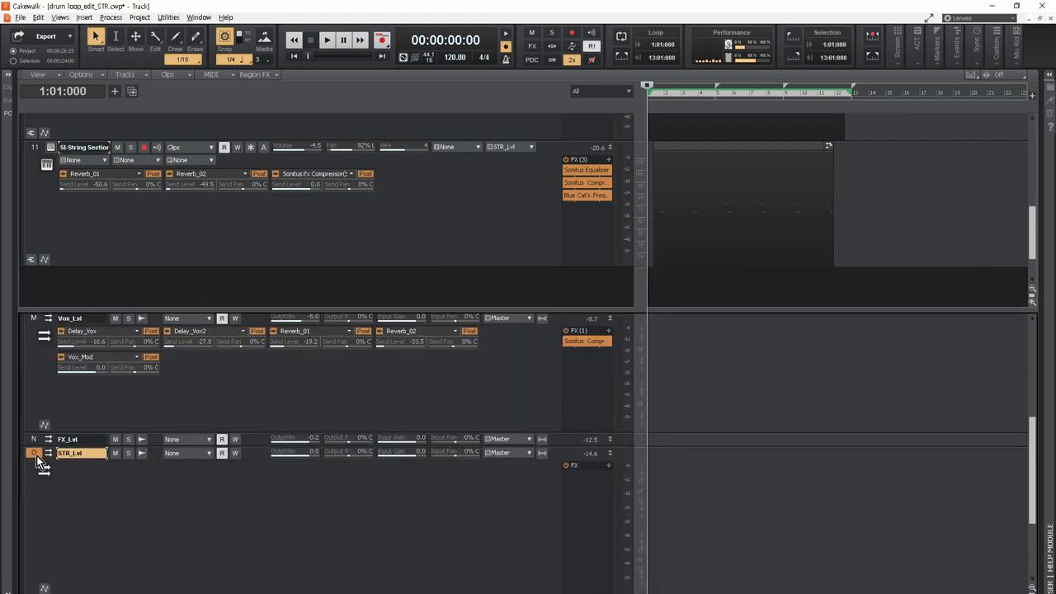
left_click(8, 75)
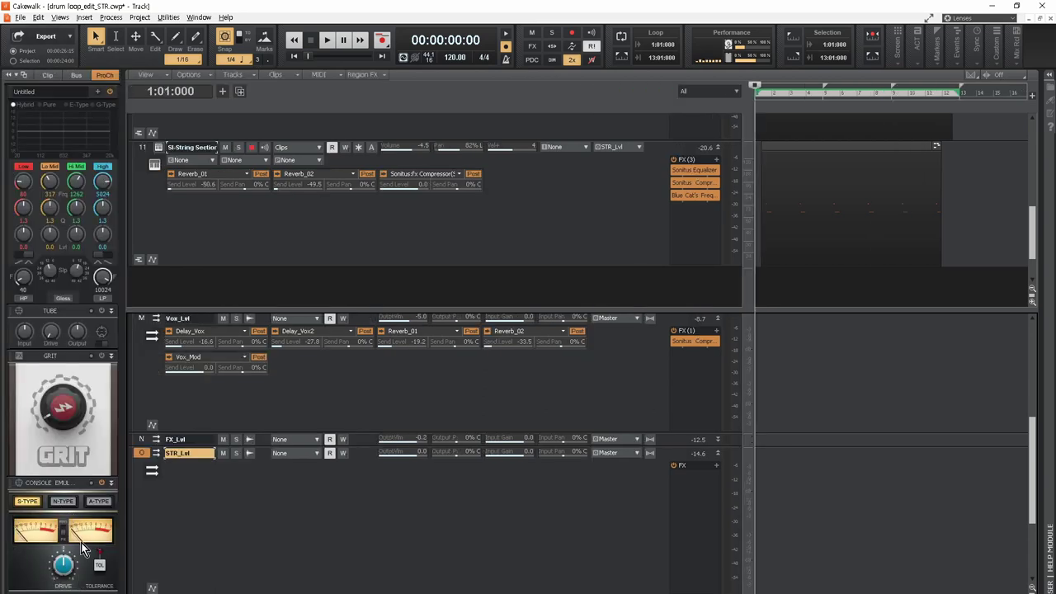
- Compare the ProChannel modules of the Vox_Lvl and FX_Lvl buses
left_click(137, 347)
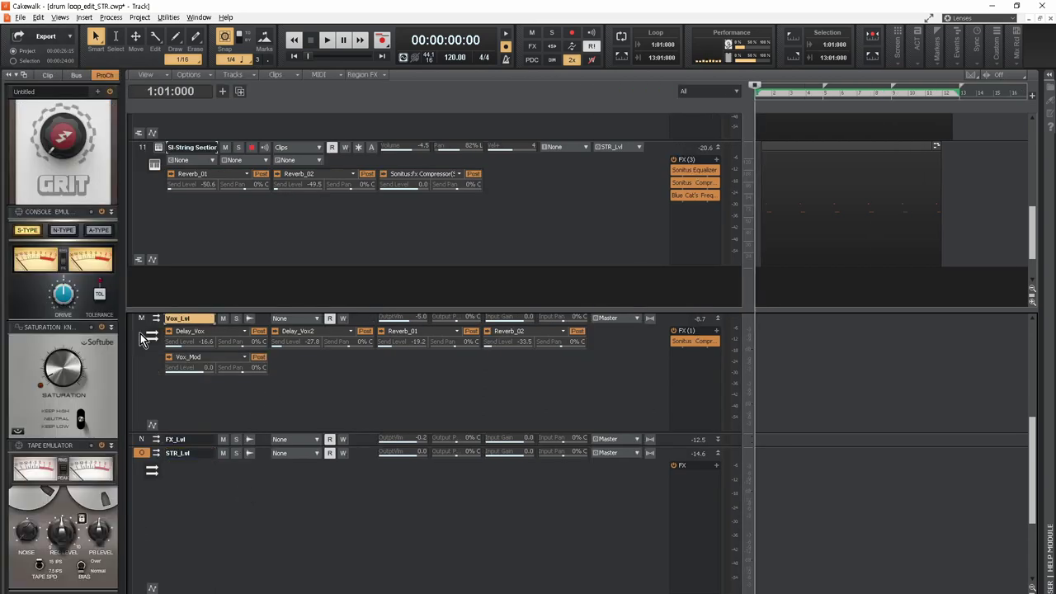
left_click(136, 444)
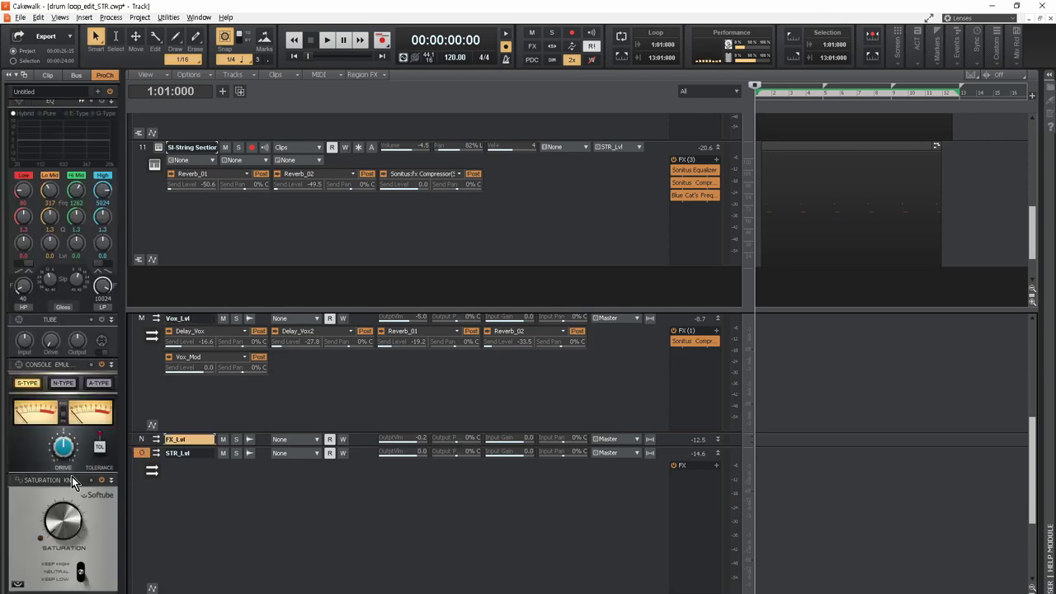
left_click(259, 391)
- Collapse the expanded Vox_Lvl and STR_Lvl buses and the SI-String Section 3 track to single rows
scroll(781, 566, "up", 4)
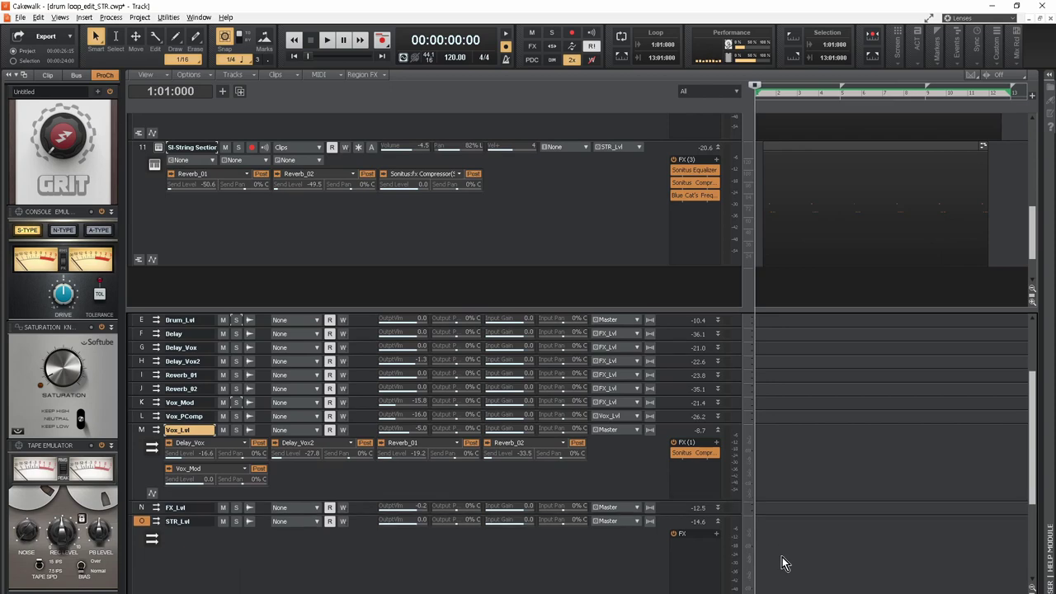
scroll(782, 563, "down", 3)
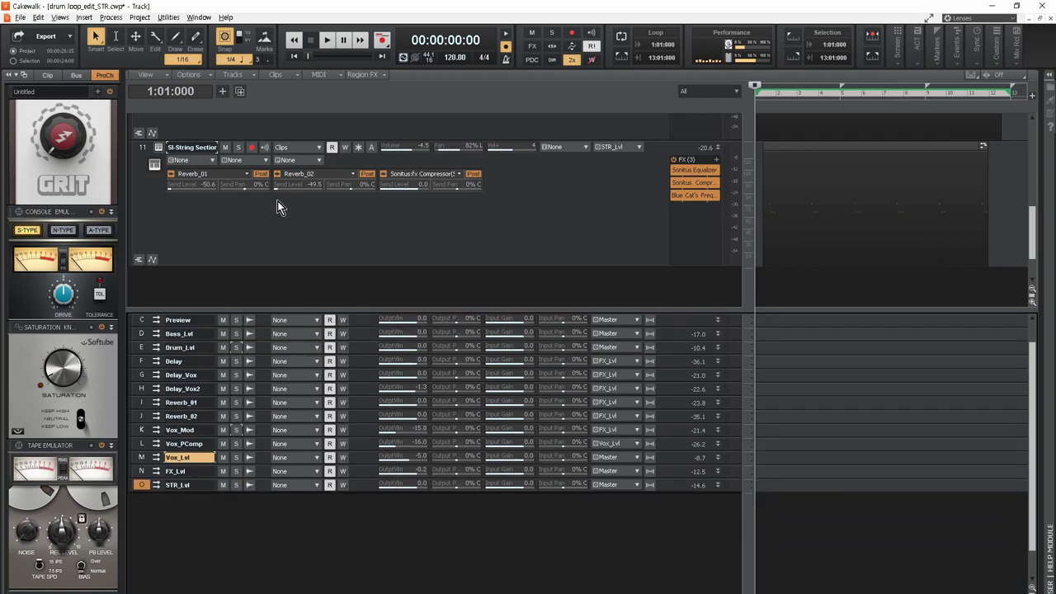
left_click(277, 201)
scroll(277, 201, "down", 3)
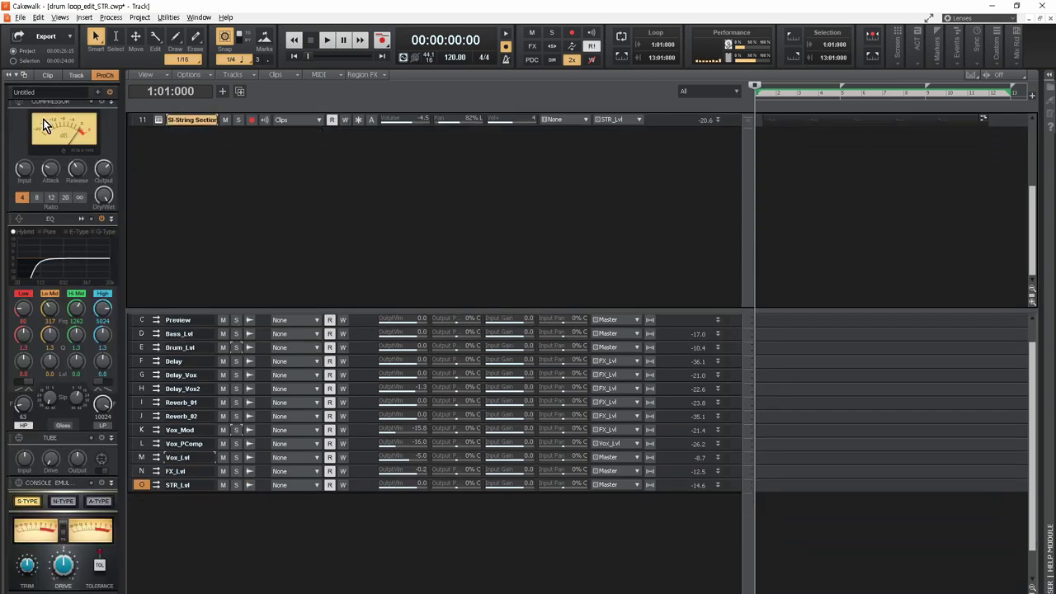
- Hide the track inspector and bring the complete track list from Loop_01 to SI-String Section 3 into view
left_click(9, 75)
scroll(235, 241, "up", 1)
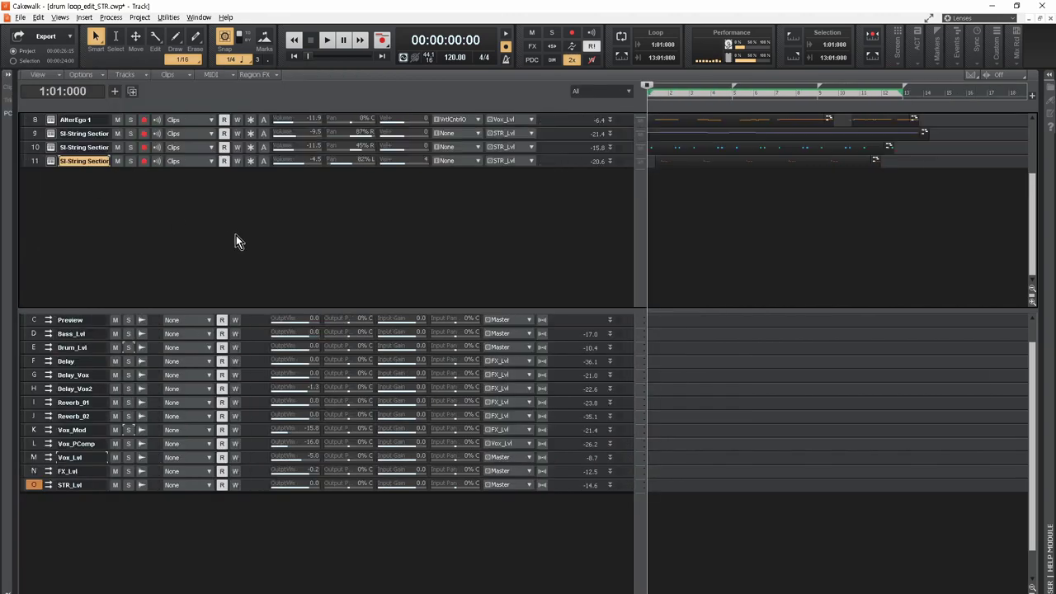
scroll(235, 241, "up", 3)
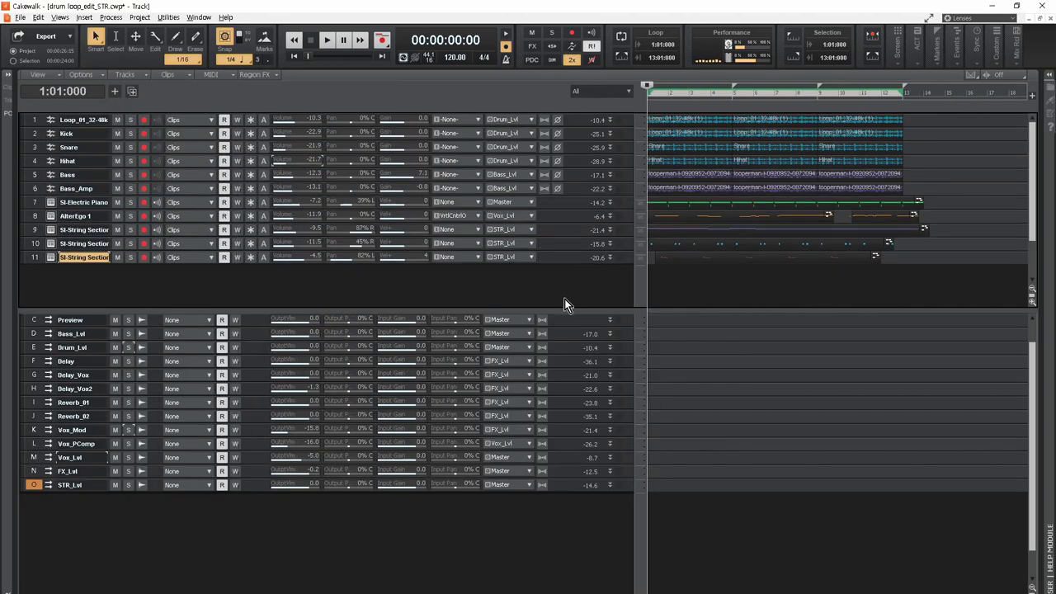